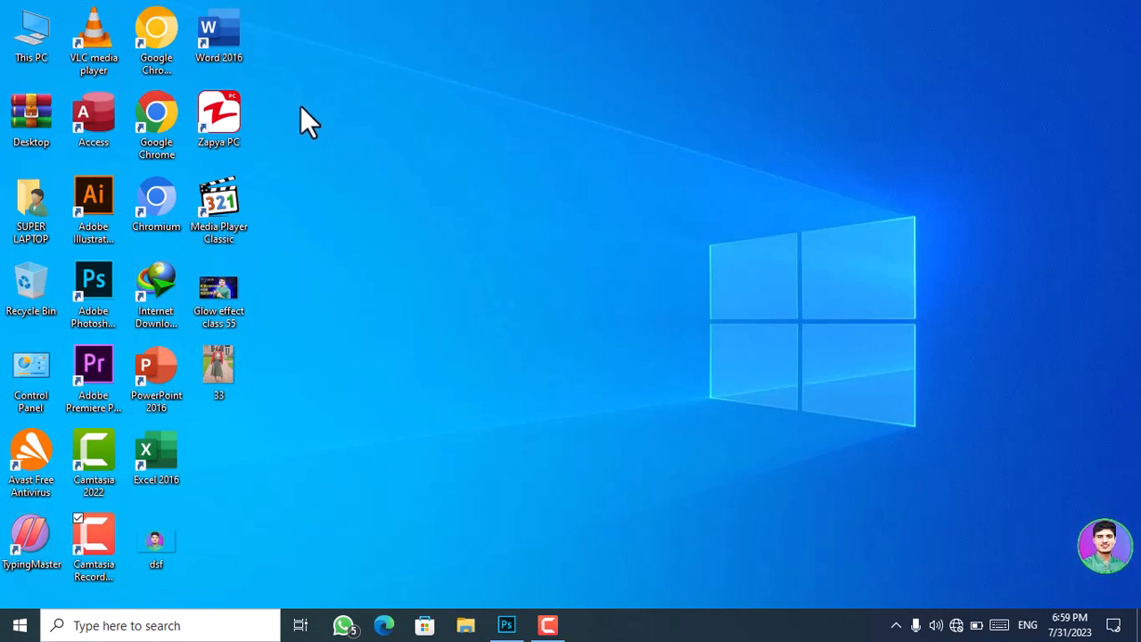
Step: Switch to Photoshop, where the photo of the woman in the red cardigan is open
click(506, 625)
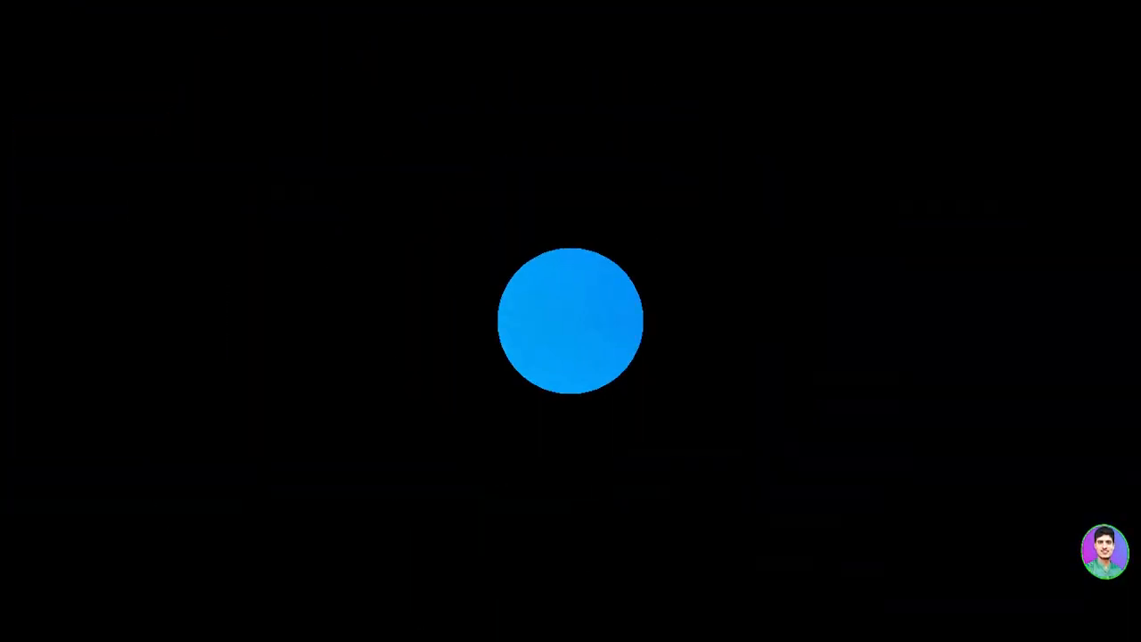
scroll(456, 415, up, 1)
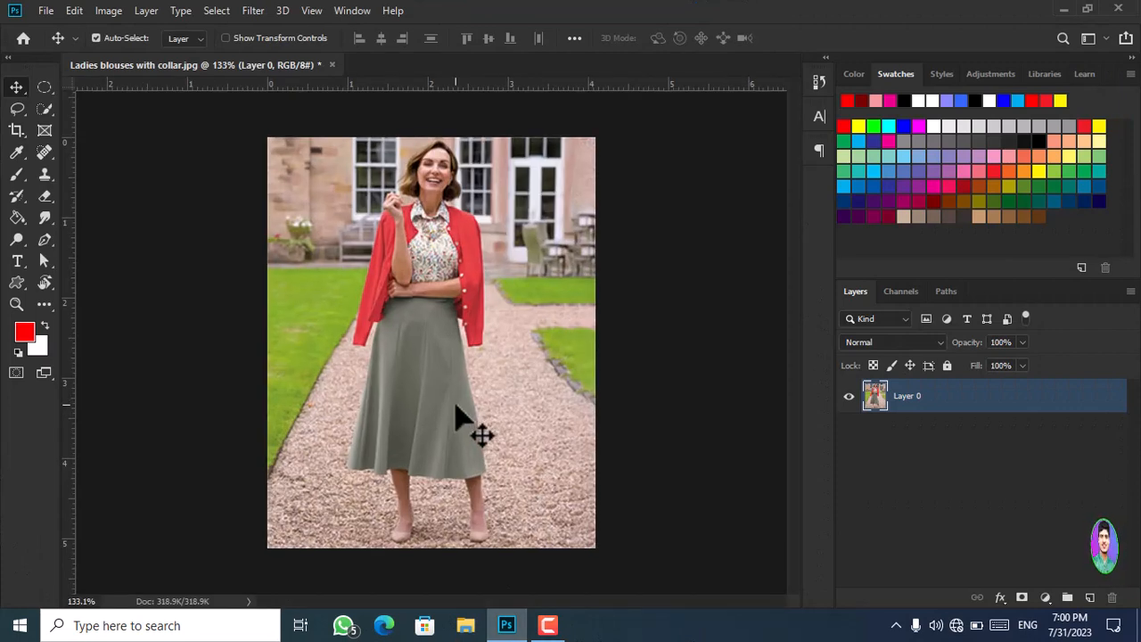
scroll(456, 414, up, 1)
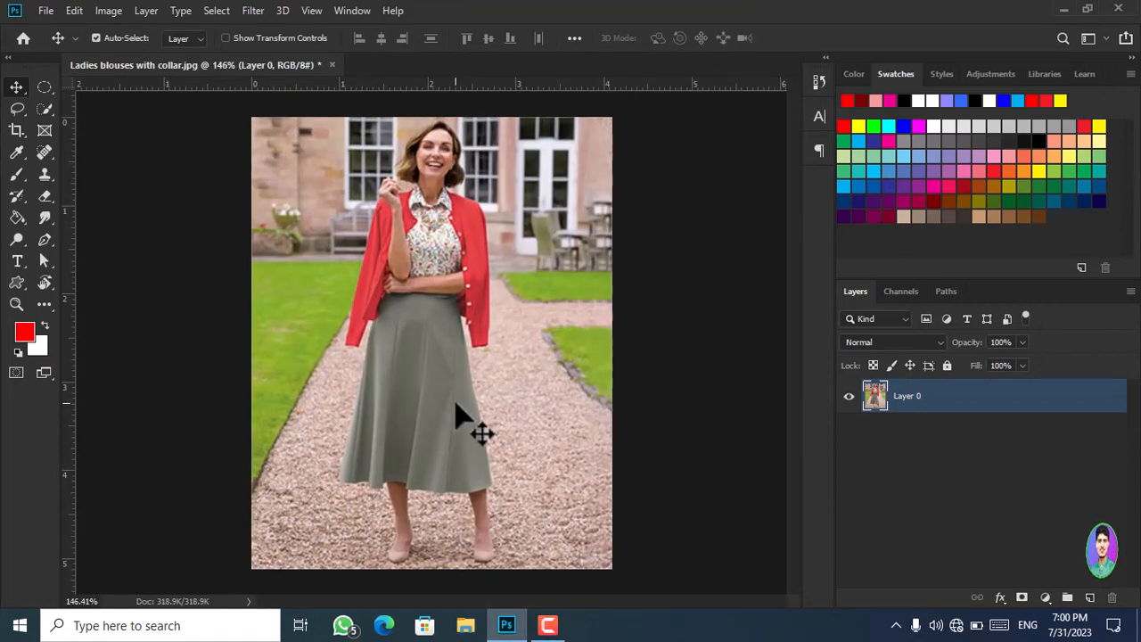
click(160, 11)
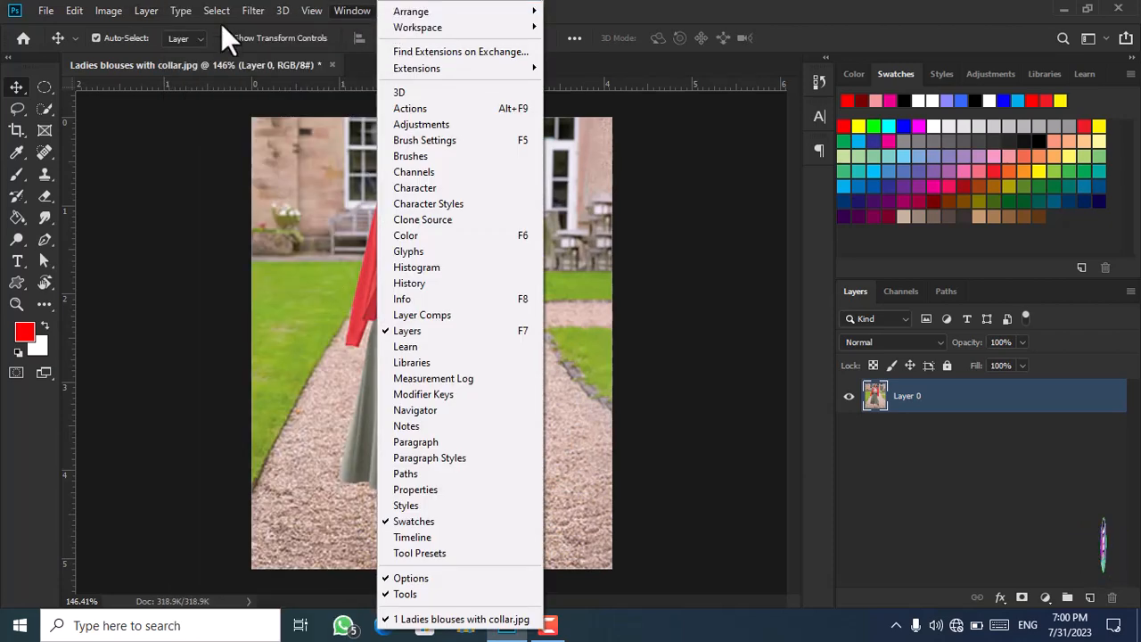
mouse_move(74, 10)
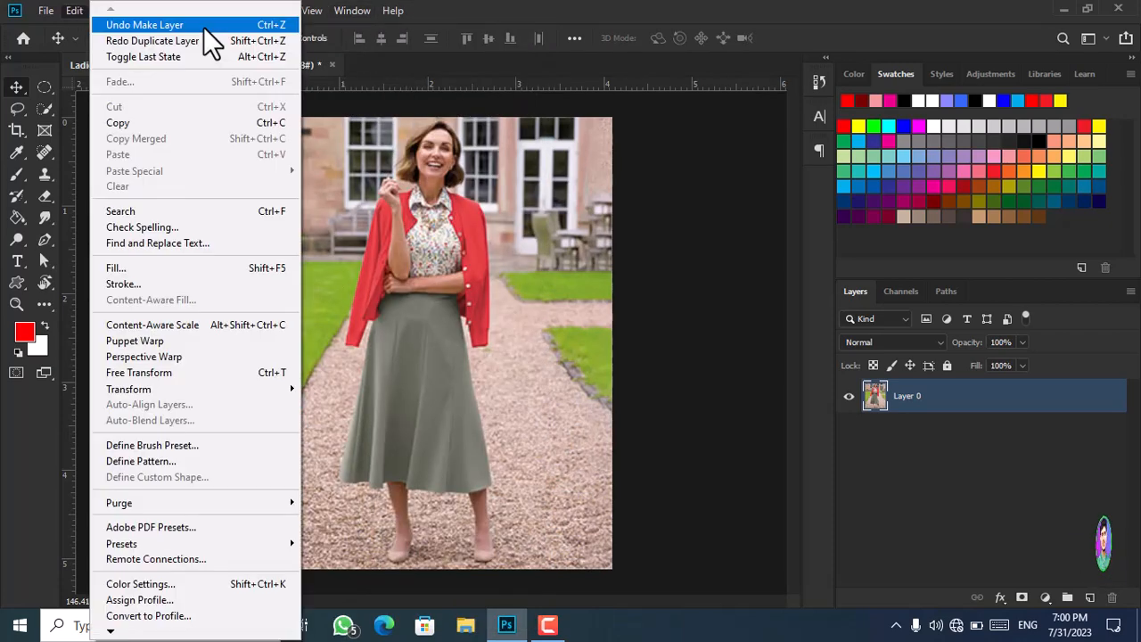
click(409, 101)
Step: Copy the CSS of Layer 0, and copy the layer's image to the clipboard
click(140, 9)
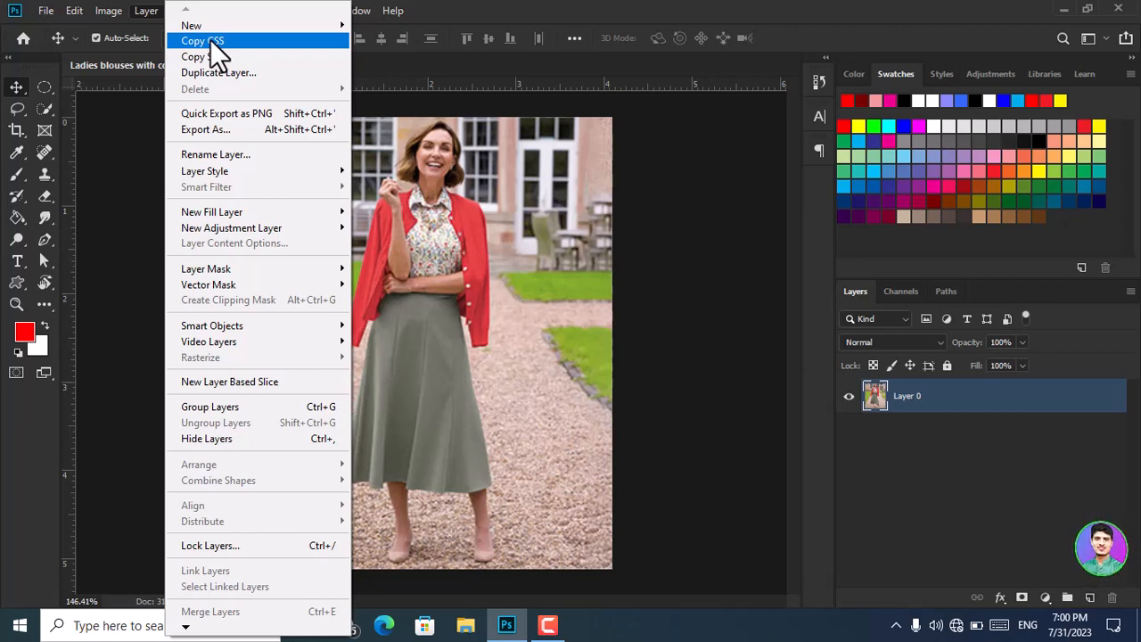
click(210, 40)
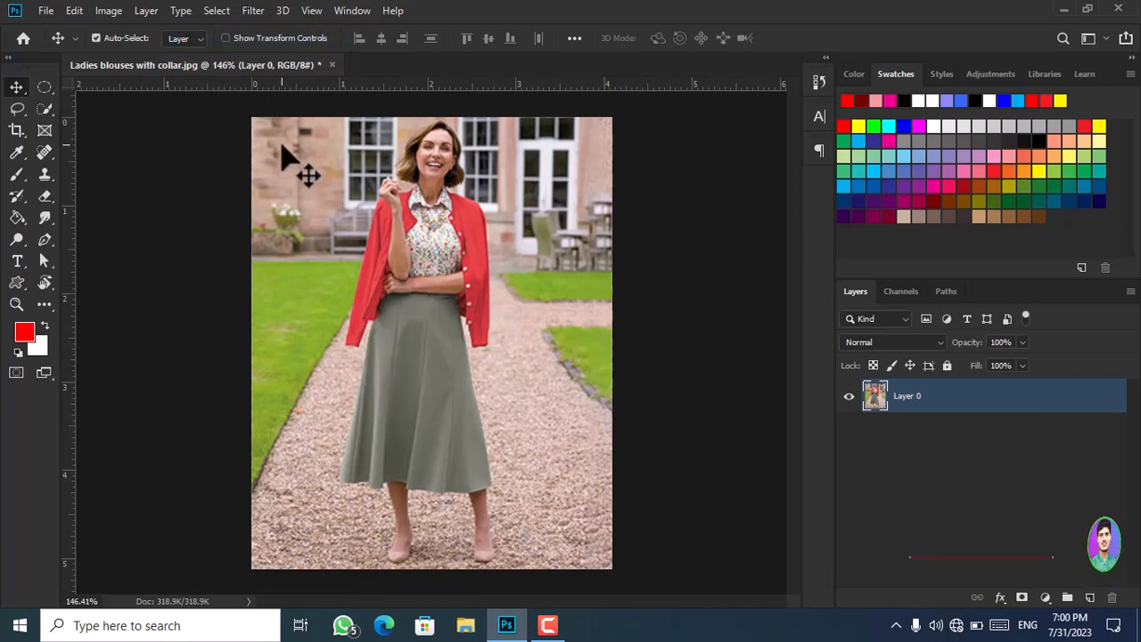
click(96, 38)
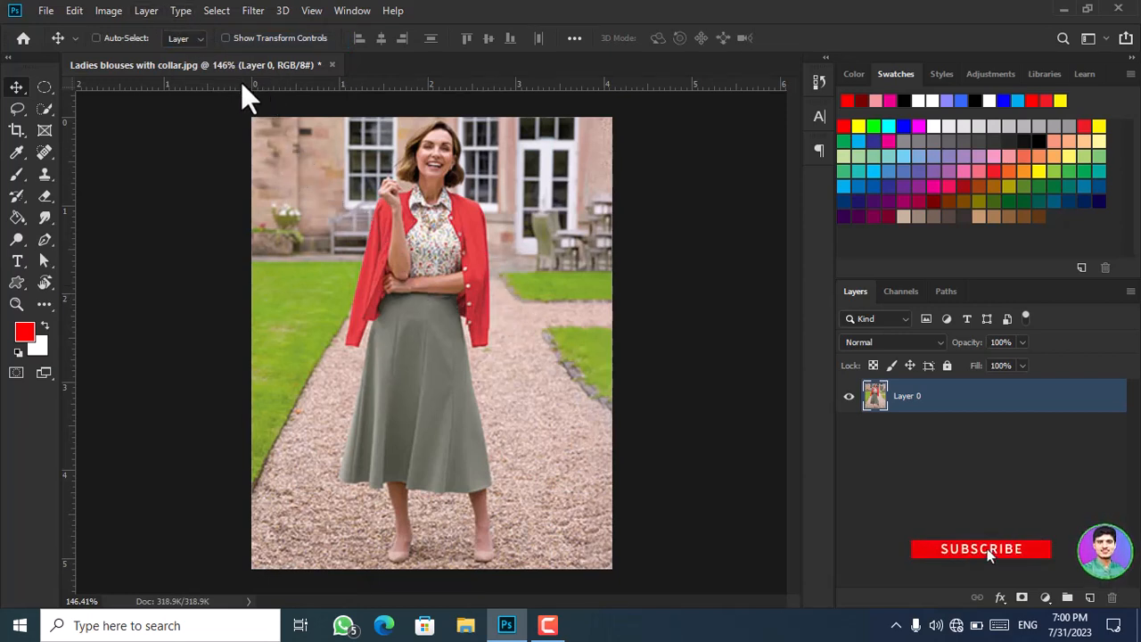
key(ctrl+c)
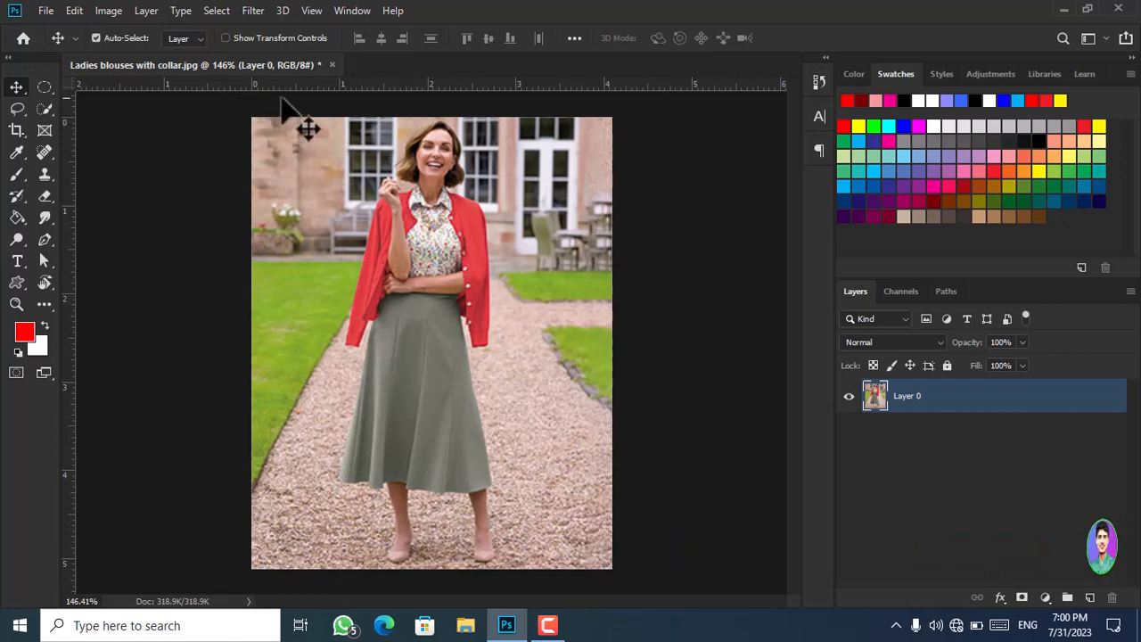
Step: Create a new 295 x 369 pixel document from the Clipboard preset and paste the copied image into it
click(37, 12)
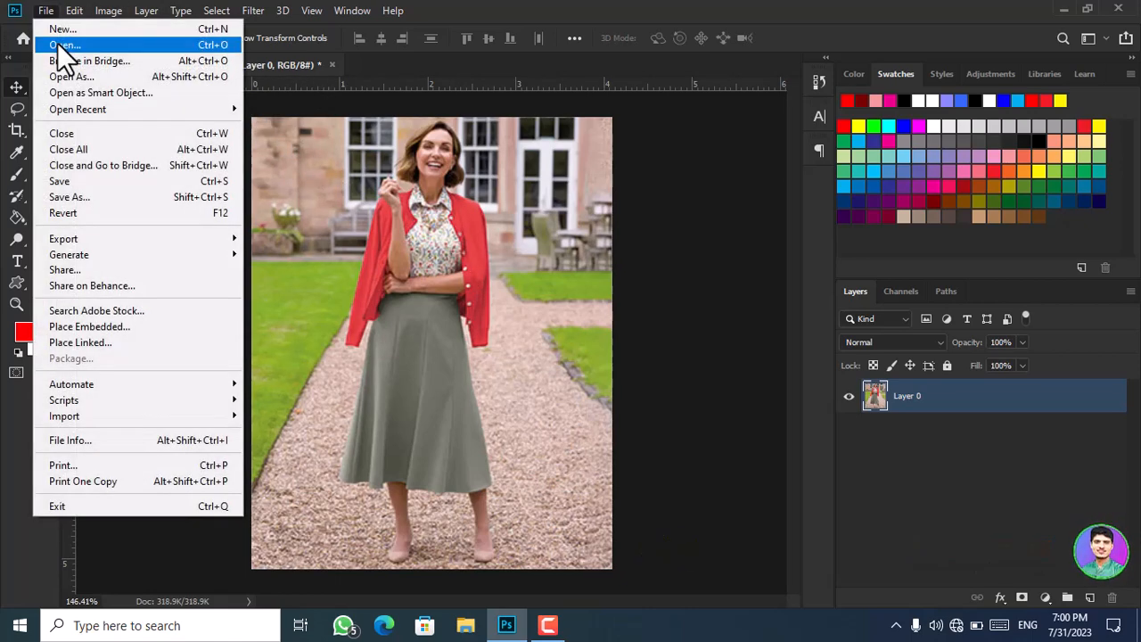
click(60, 30)
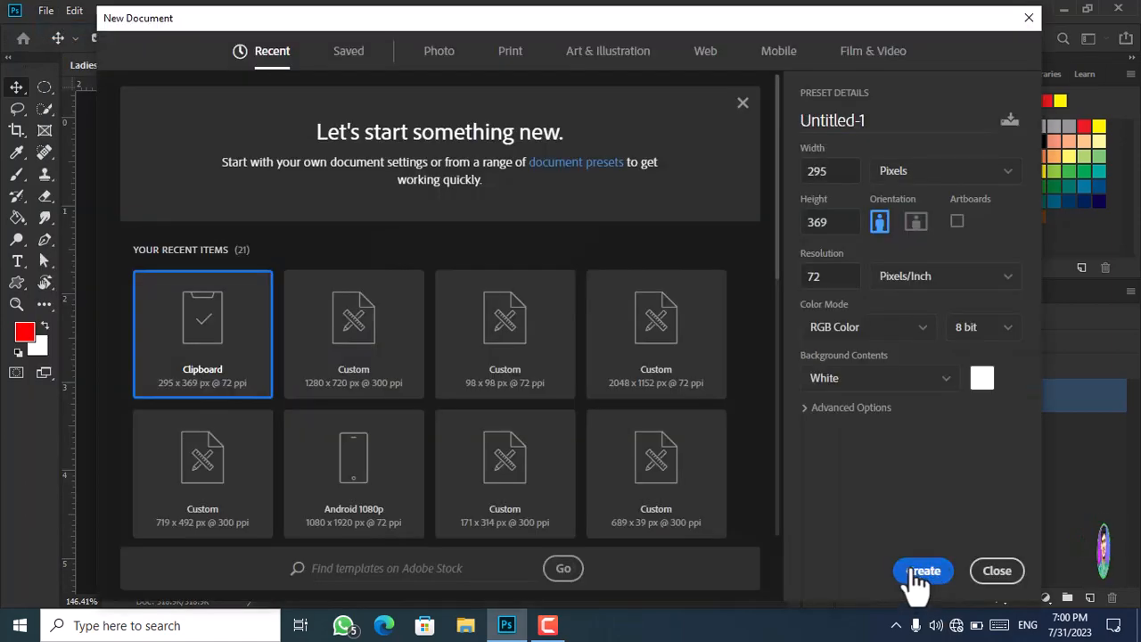
click(904, 570)
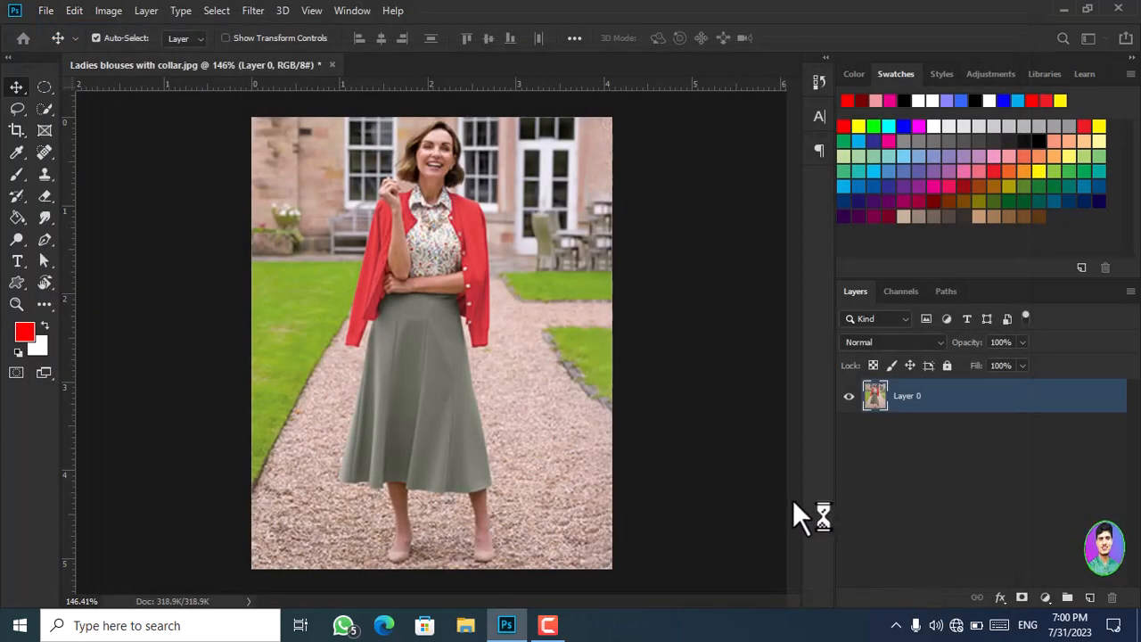
click(408, 65)
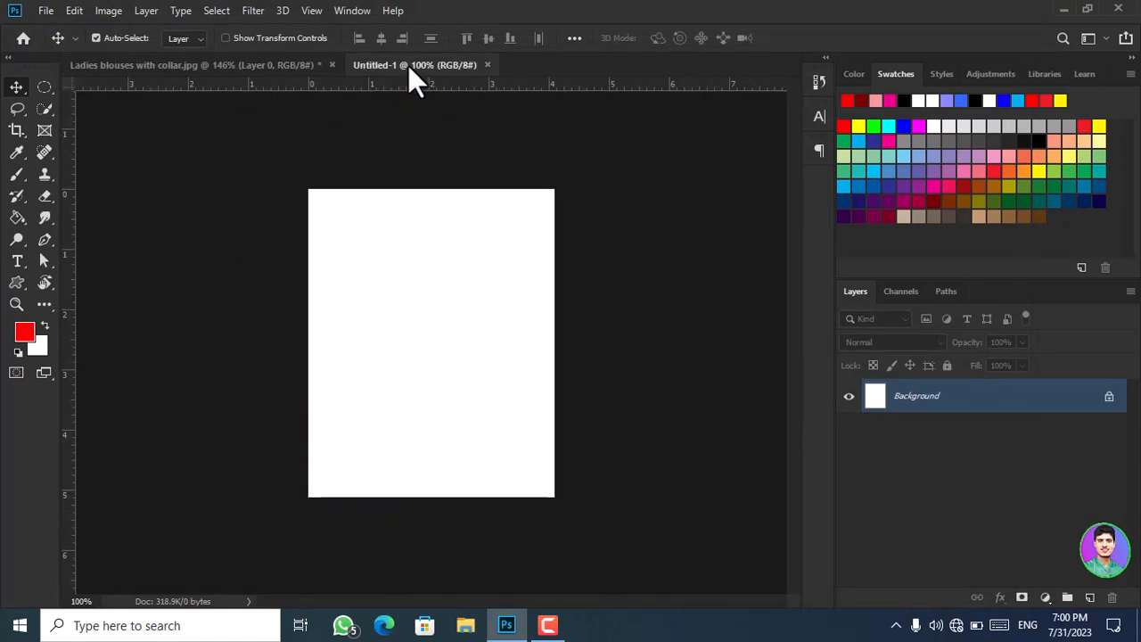
key(ctrl+0)
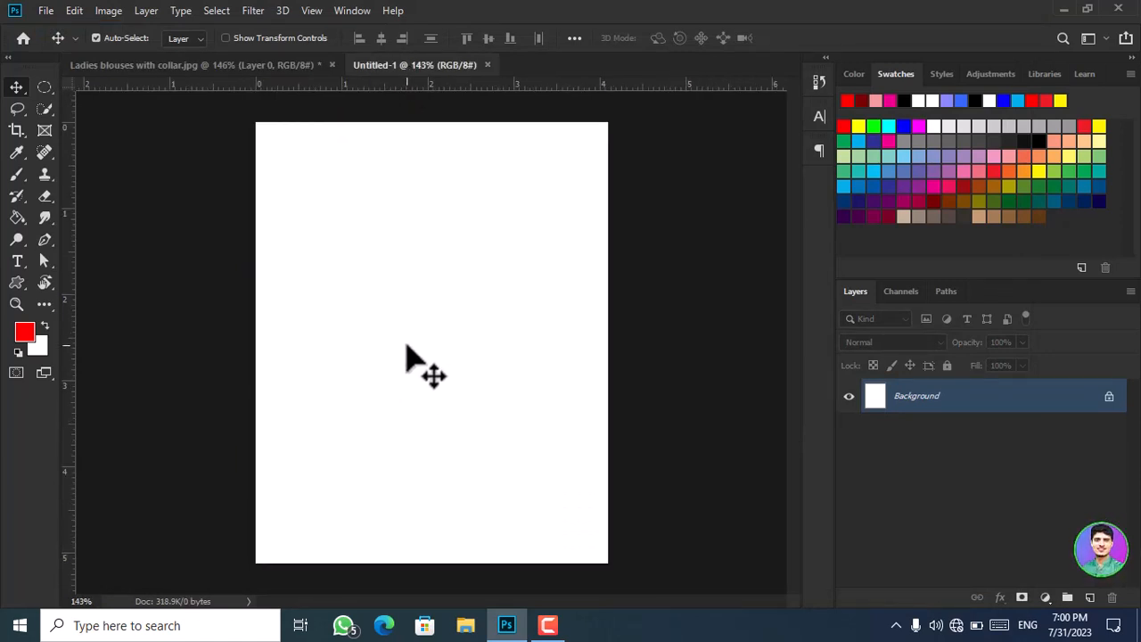
key(ctrl+v)
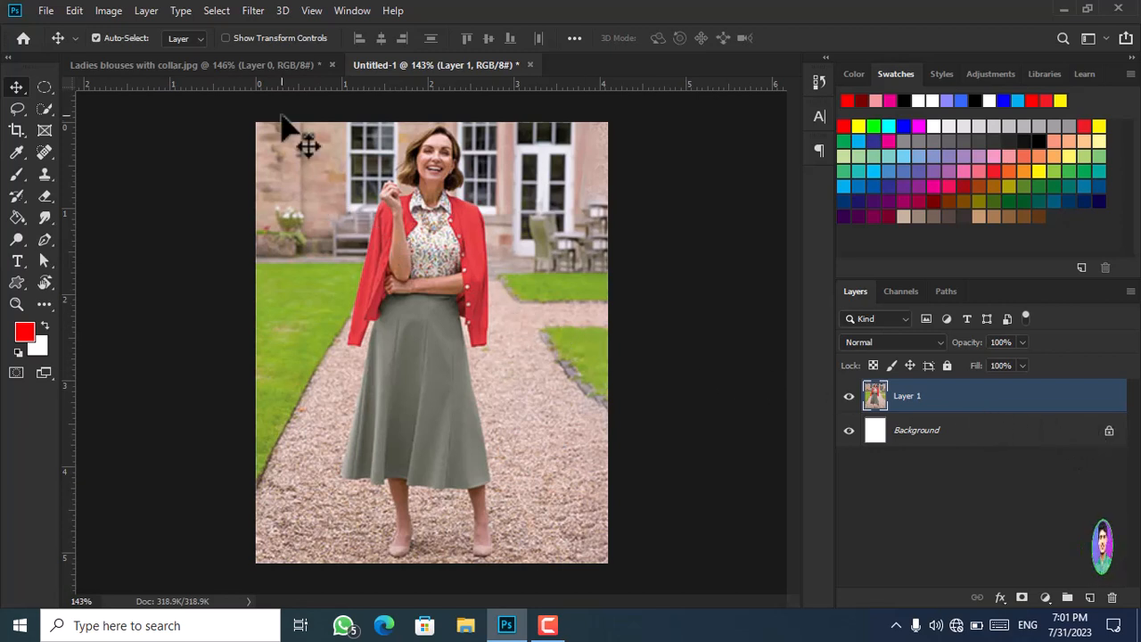
Step: Compare the pasted image with the original photo, then delete the pasted layer and close the Untitled-1 document
click(280, 67)
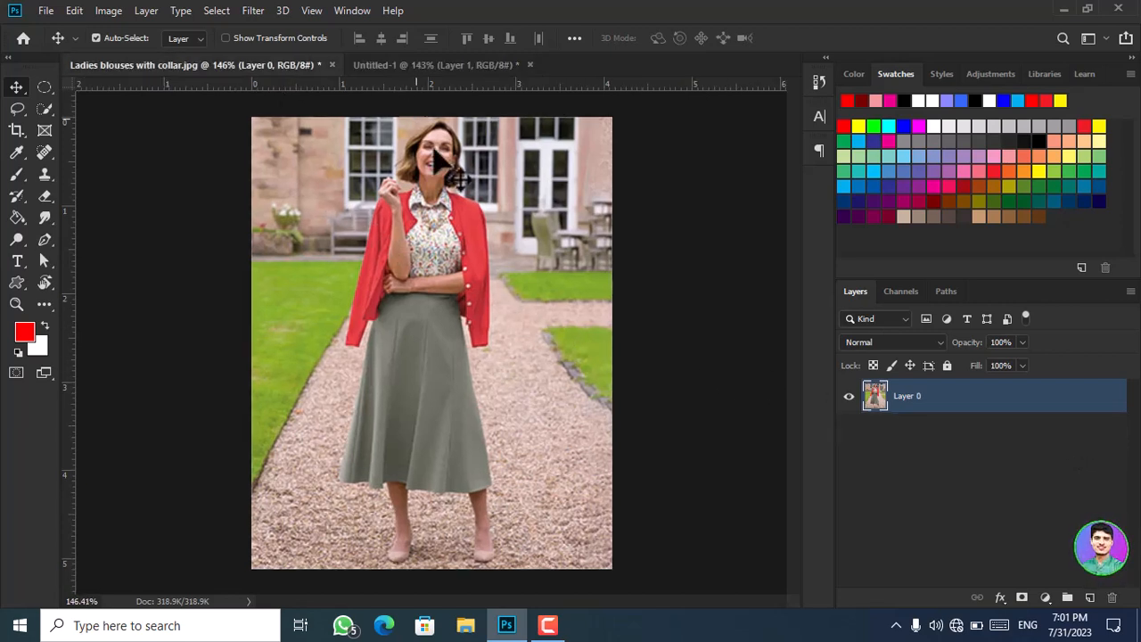
click(471, 65)
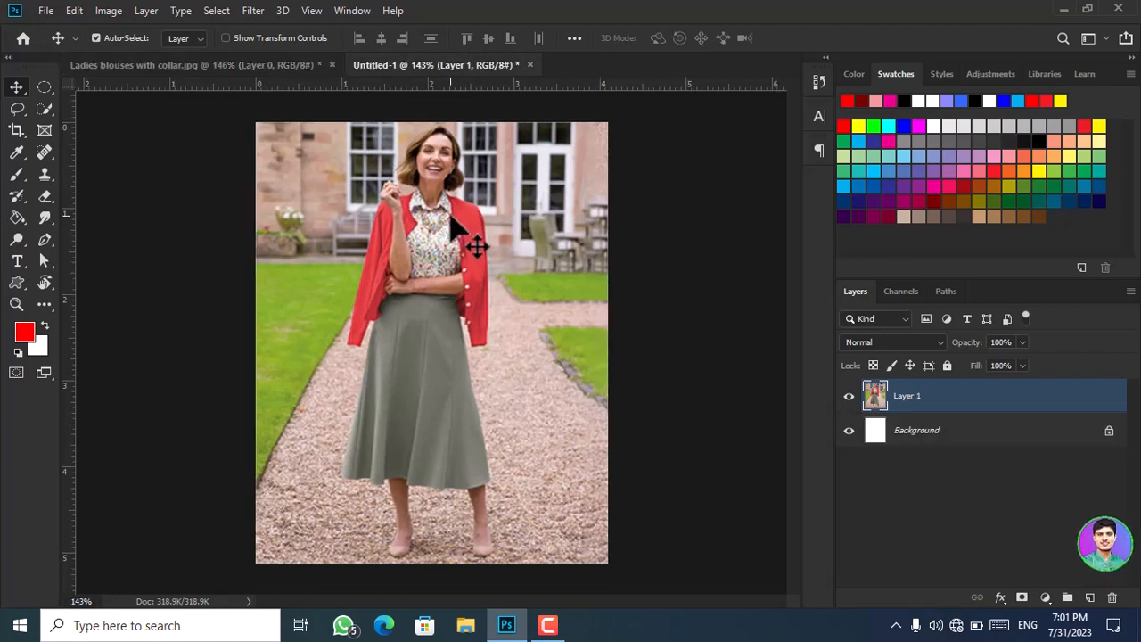
key(ctrl)
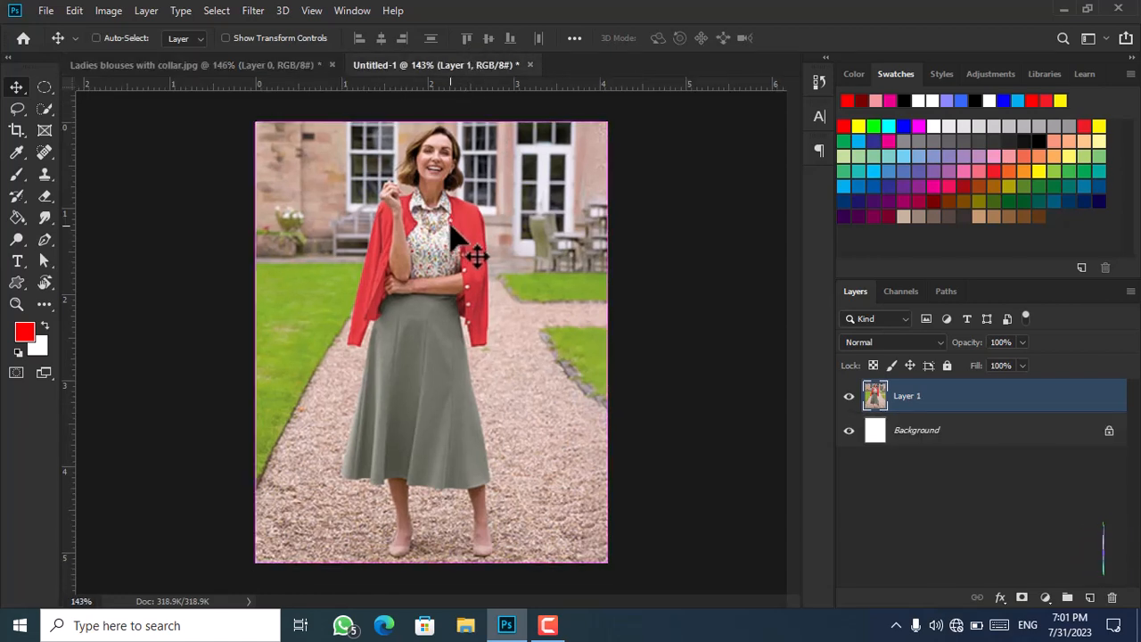
key(Delete)
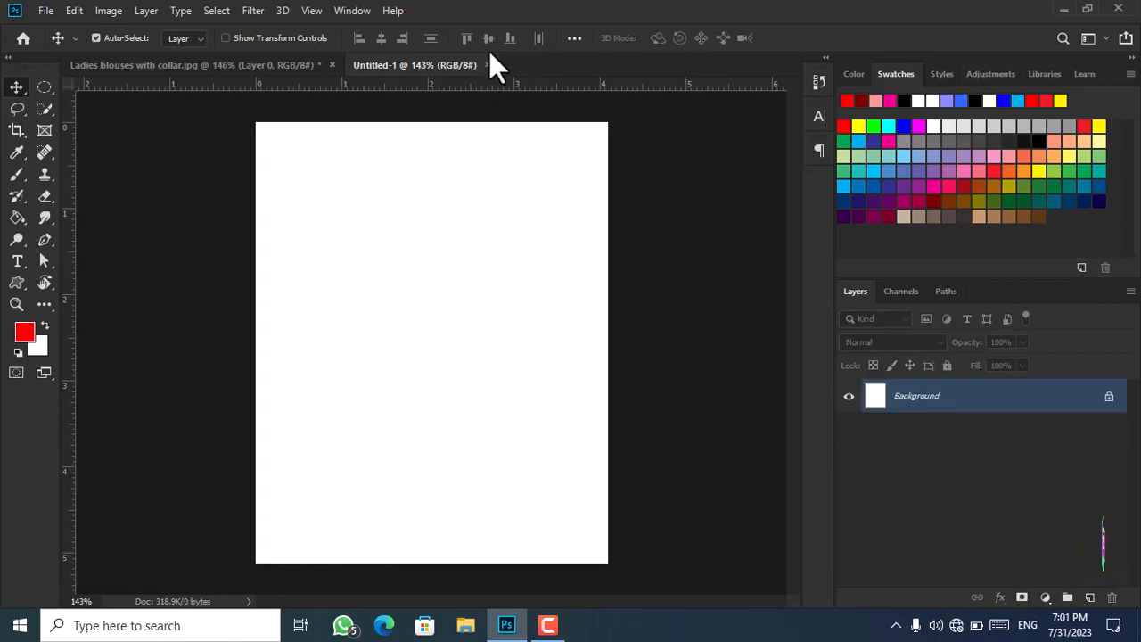
click(488, 65)
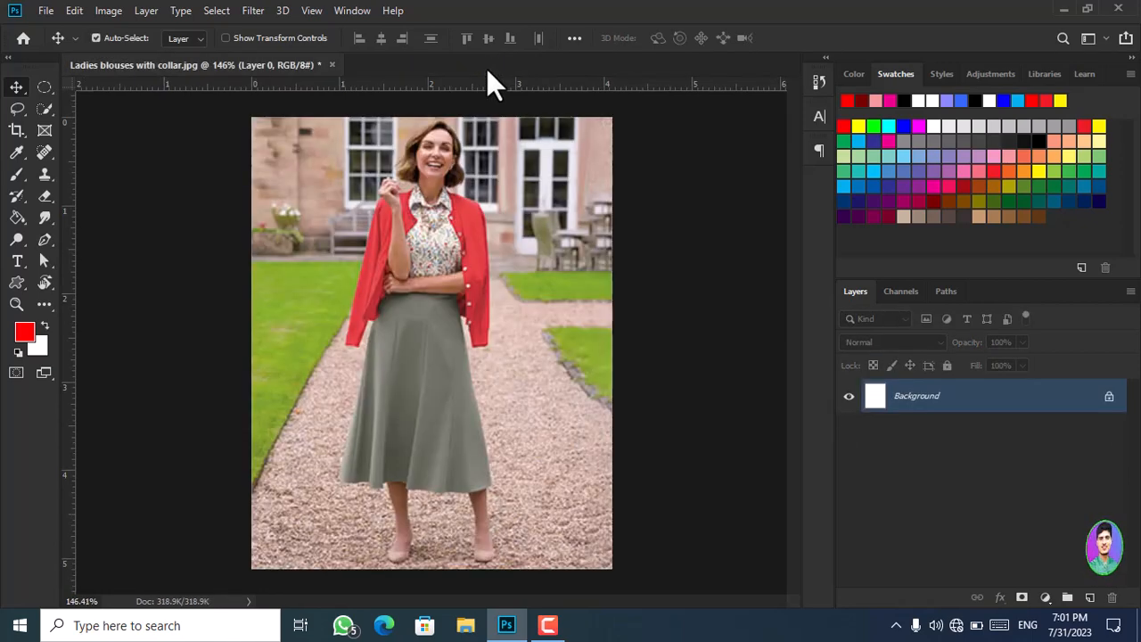
Step: Duplicate Layer 0 under the name GIRL into a new document also named GIRL
click(146, 10)
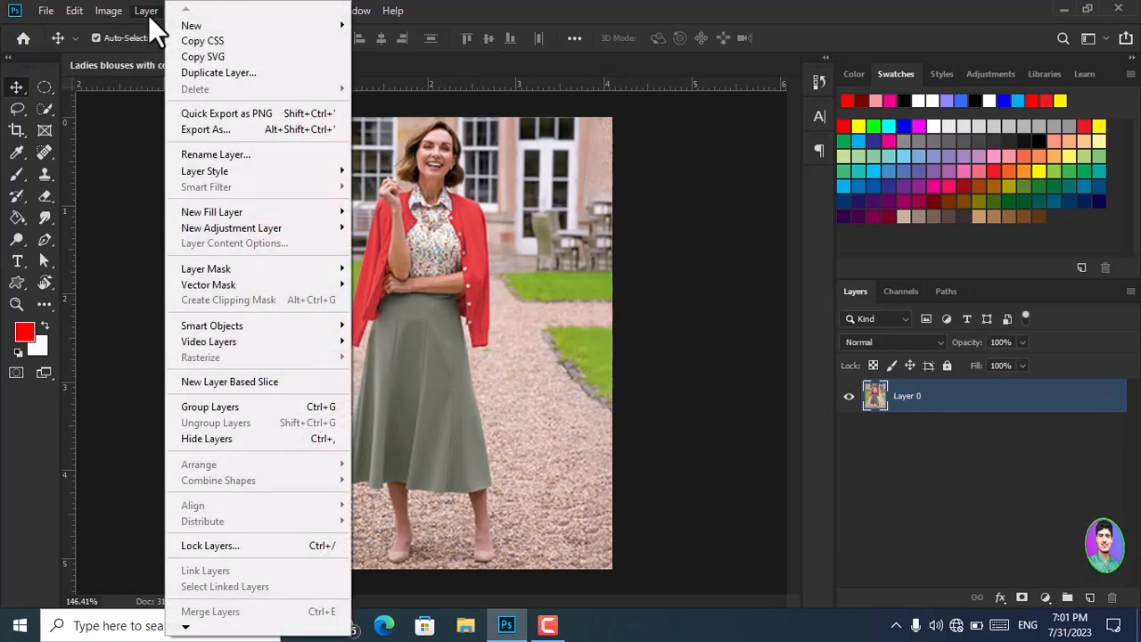
click(255, 71)
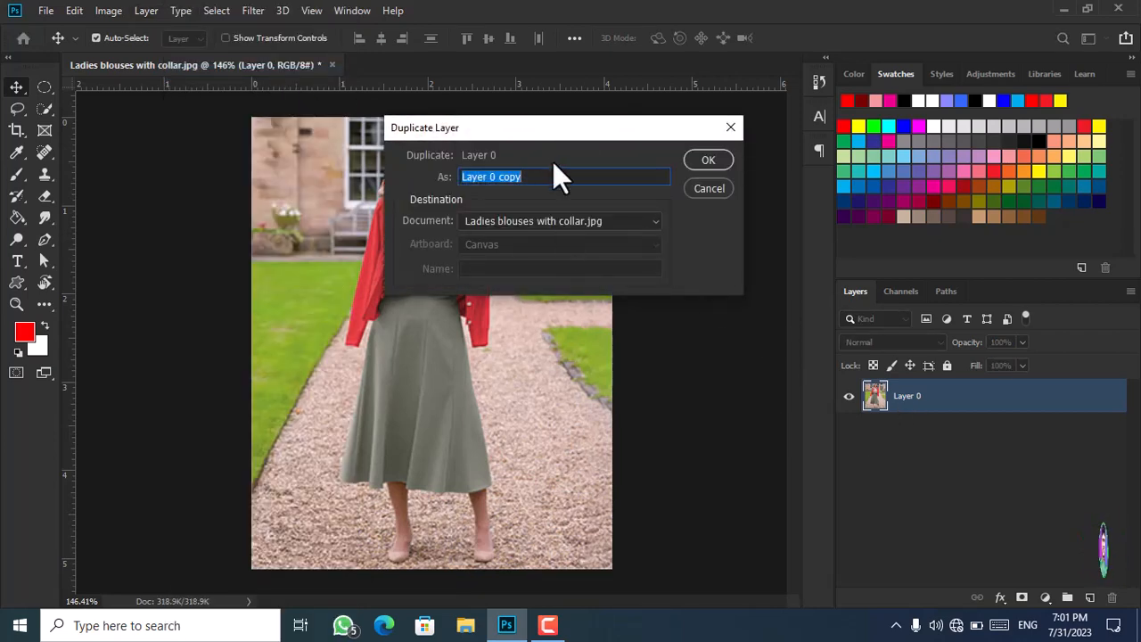
click(532, 178)
drag(532, 178, 418, 182)
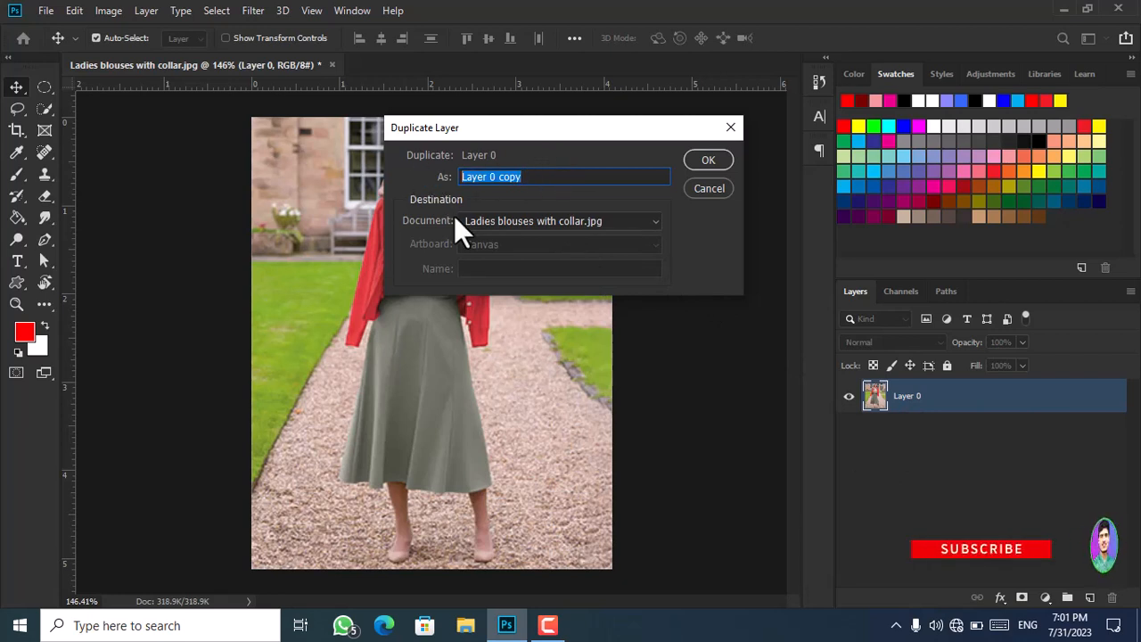
text(S)
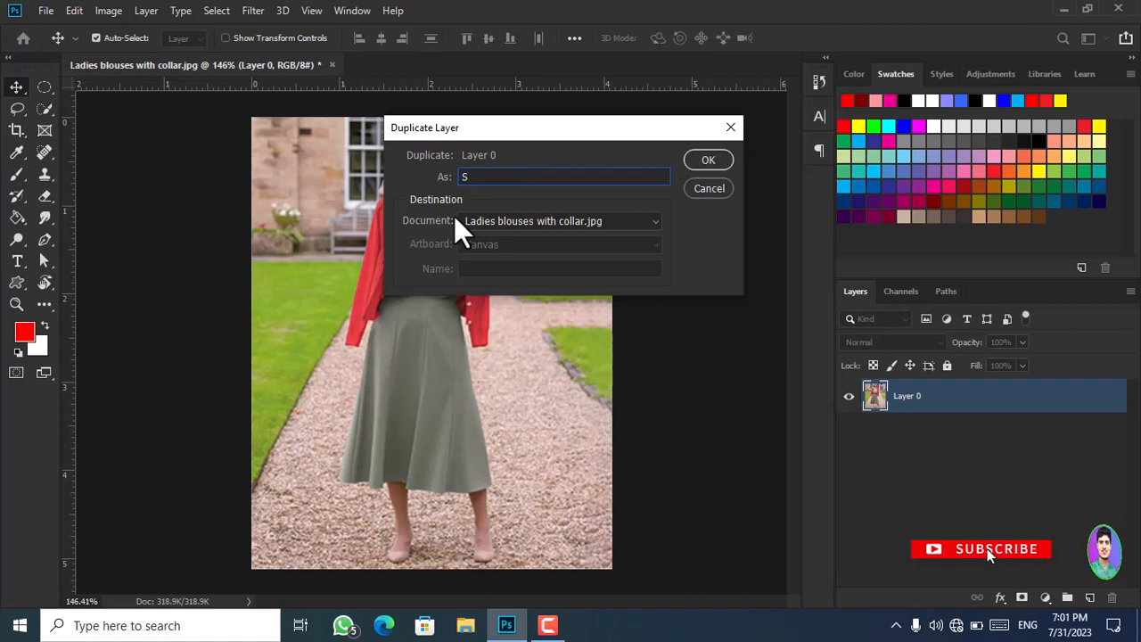
text(IRL)
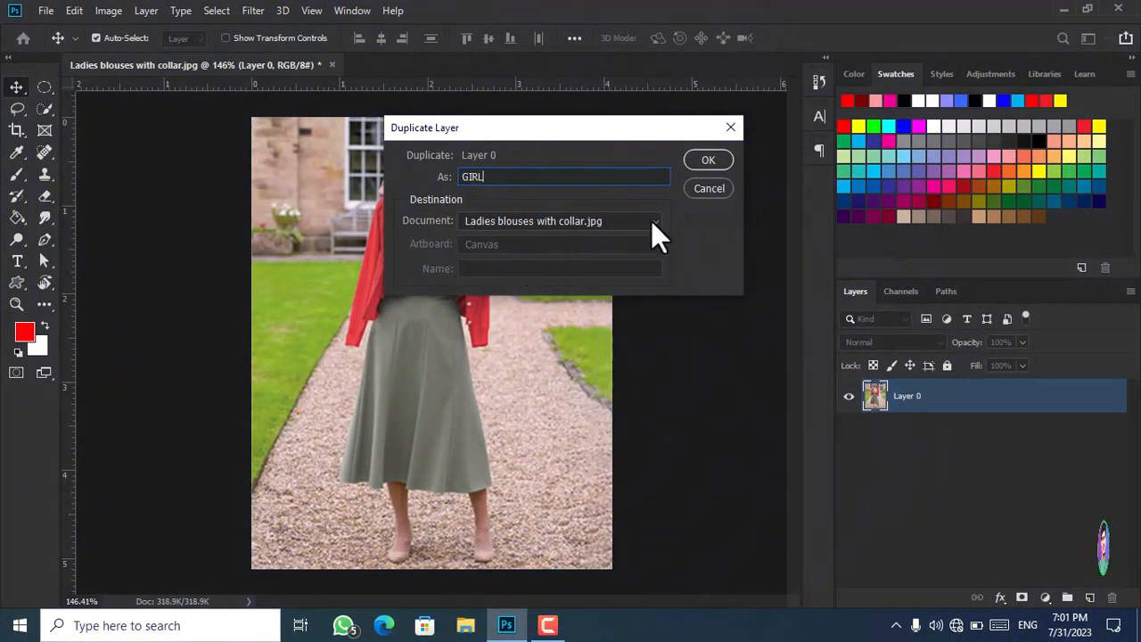
click(645, 221)
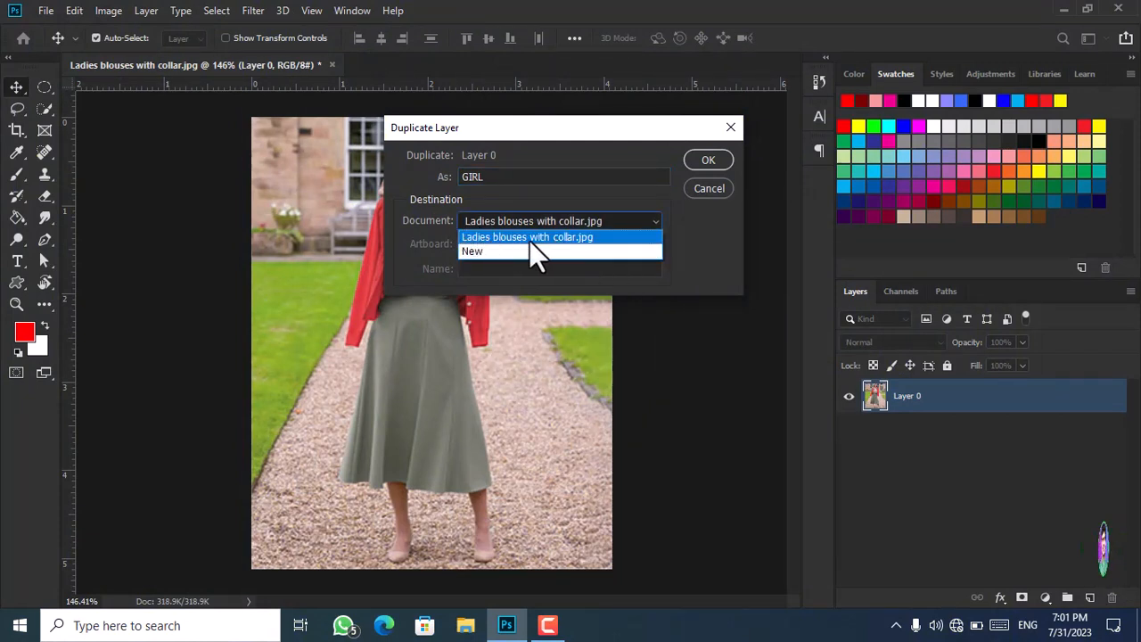
click(508, 251)
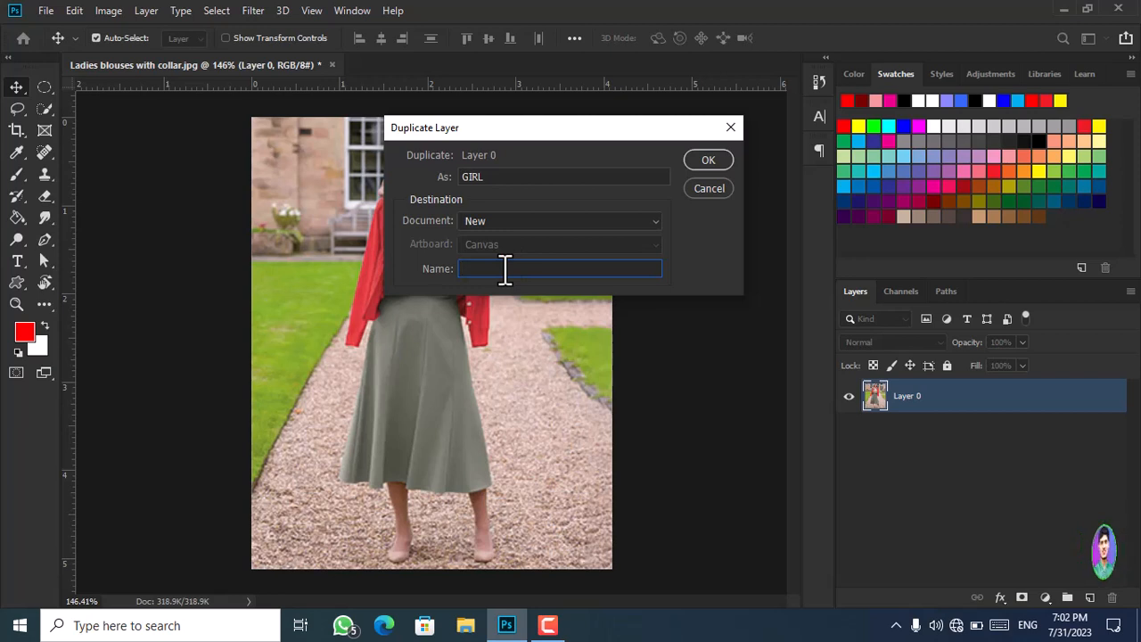
text(GIRL)
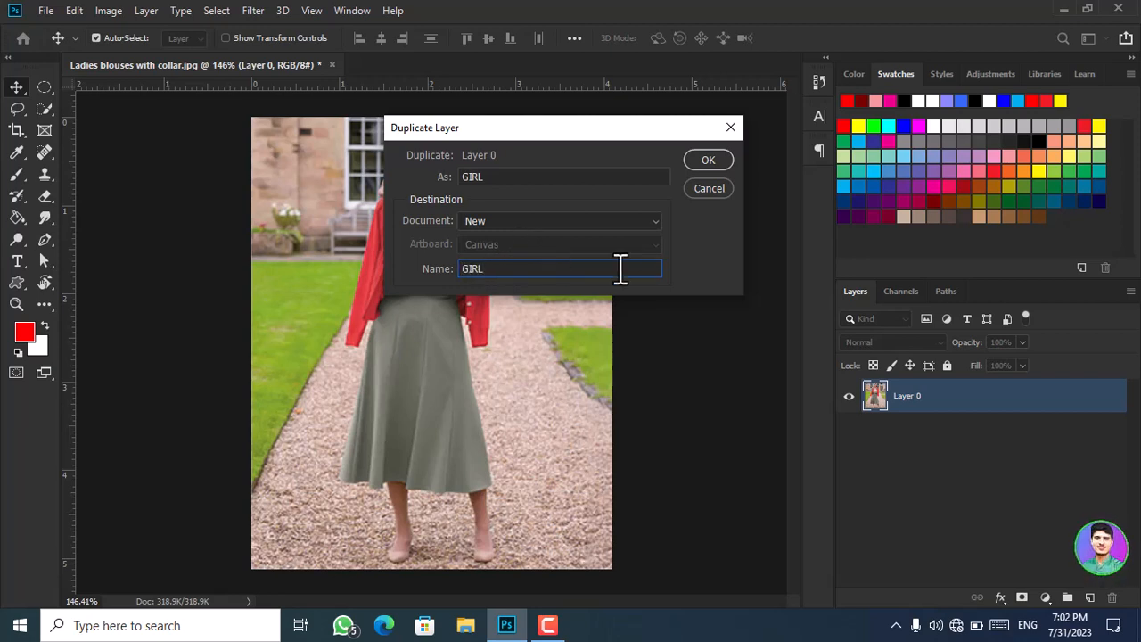
click(705, 156)
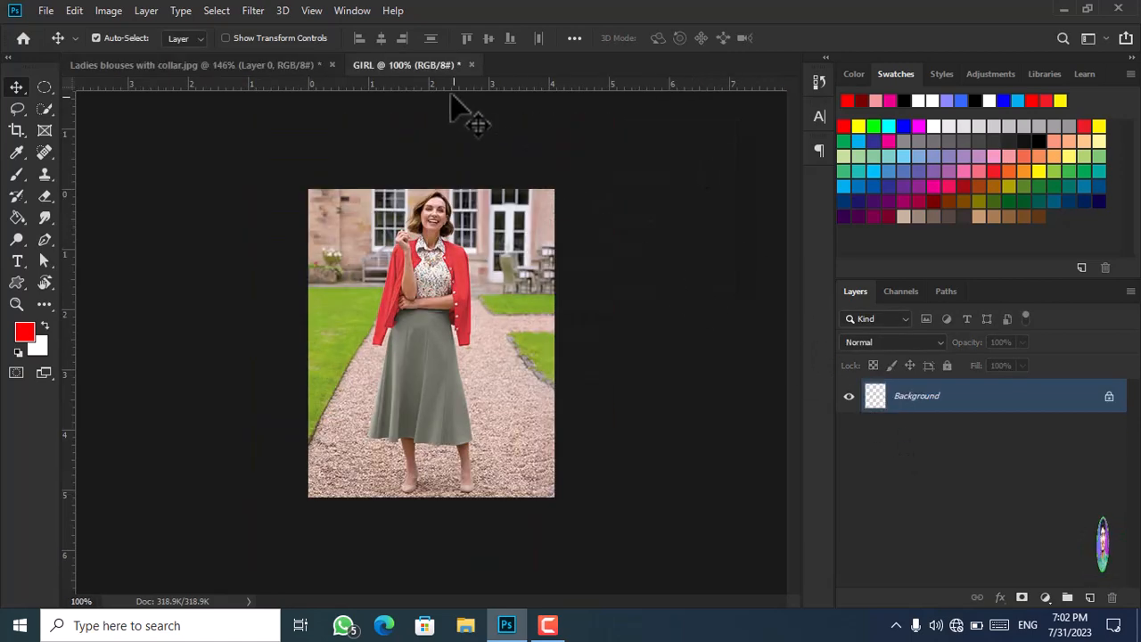
Step: Duplicate the Background layer under the name 55, keeping GIRL as the destination document
scroll(458, 381, up, 4)
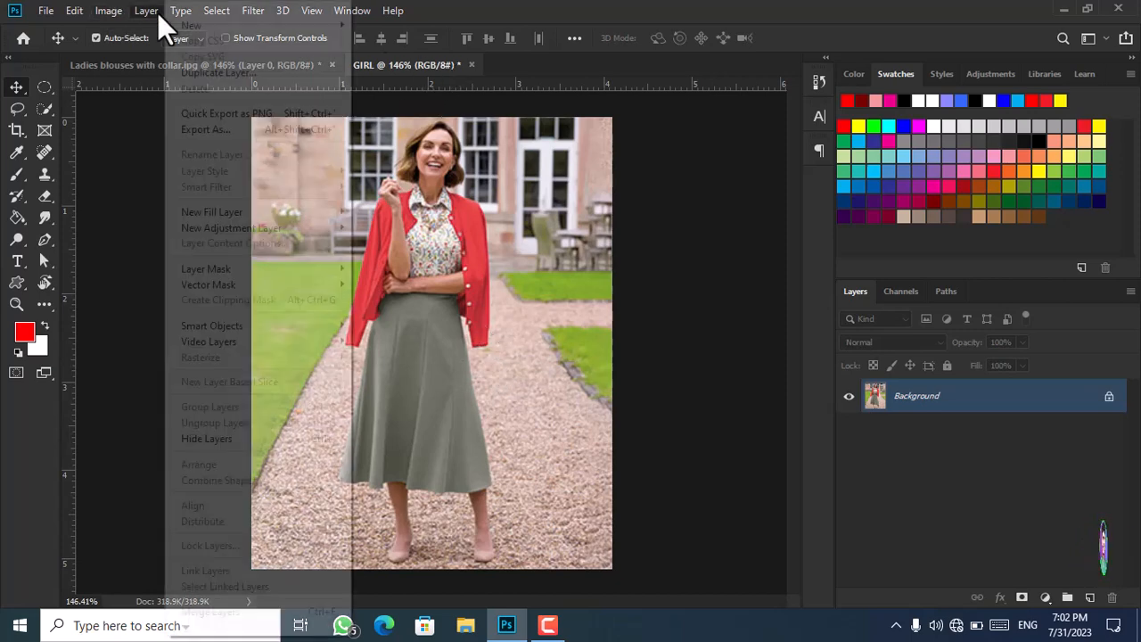
click(156, 11)
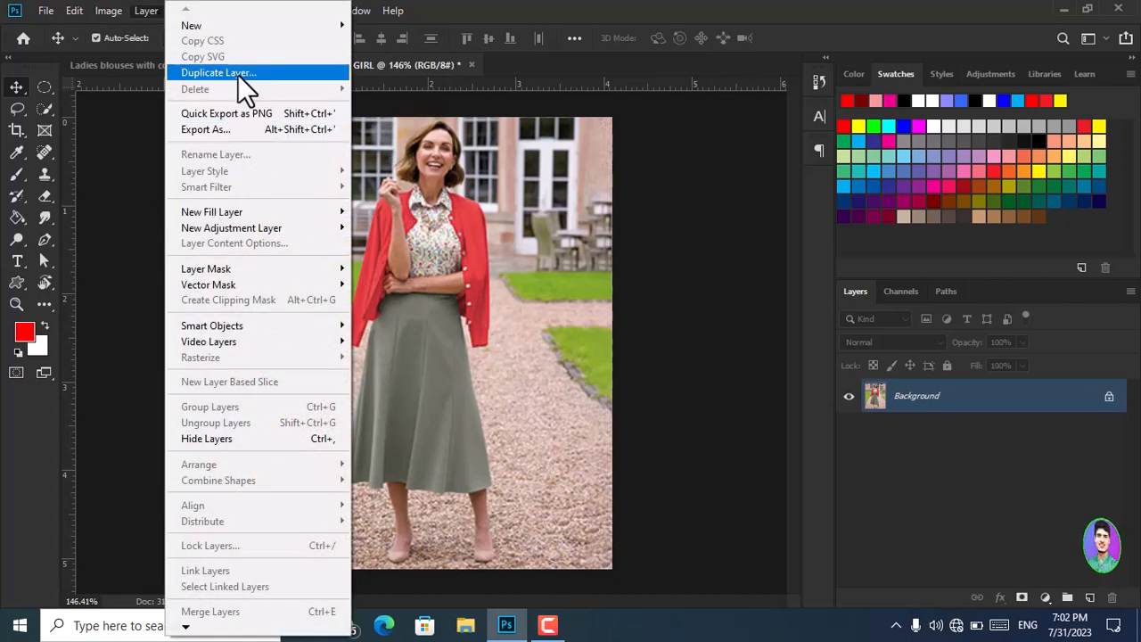
click(237, 73)
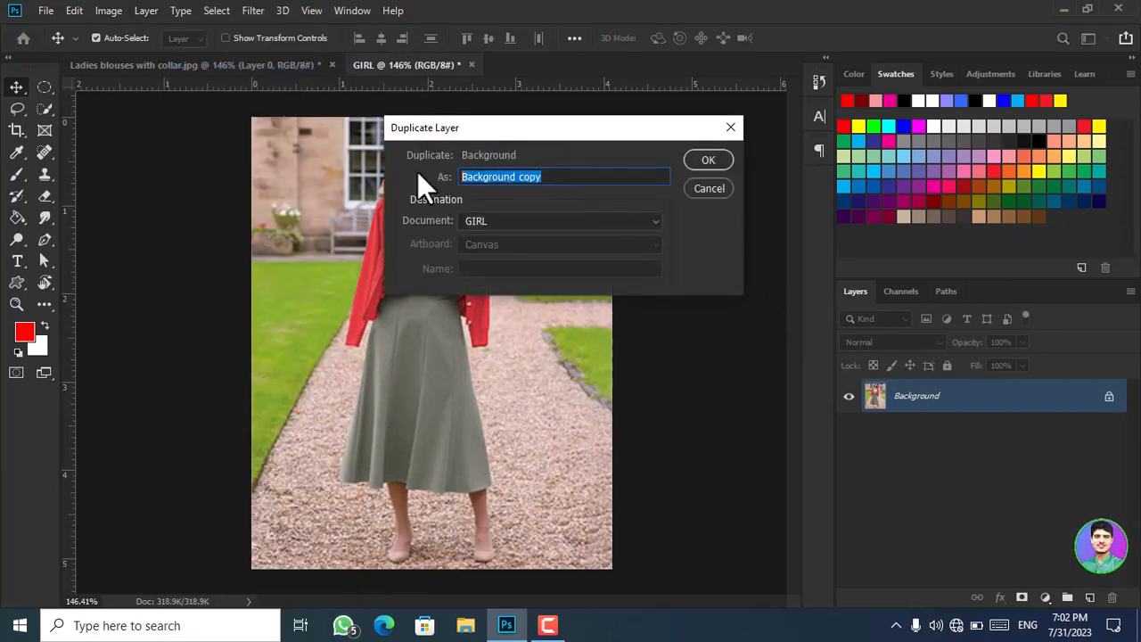
text(55)
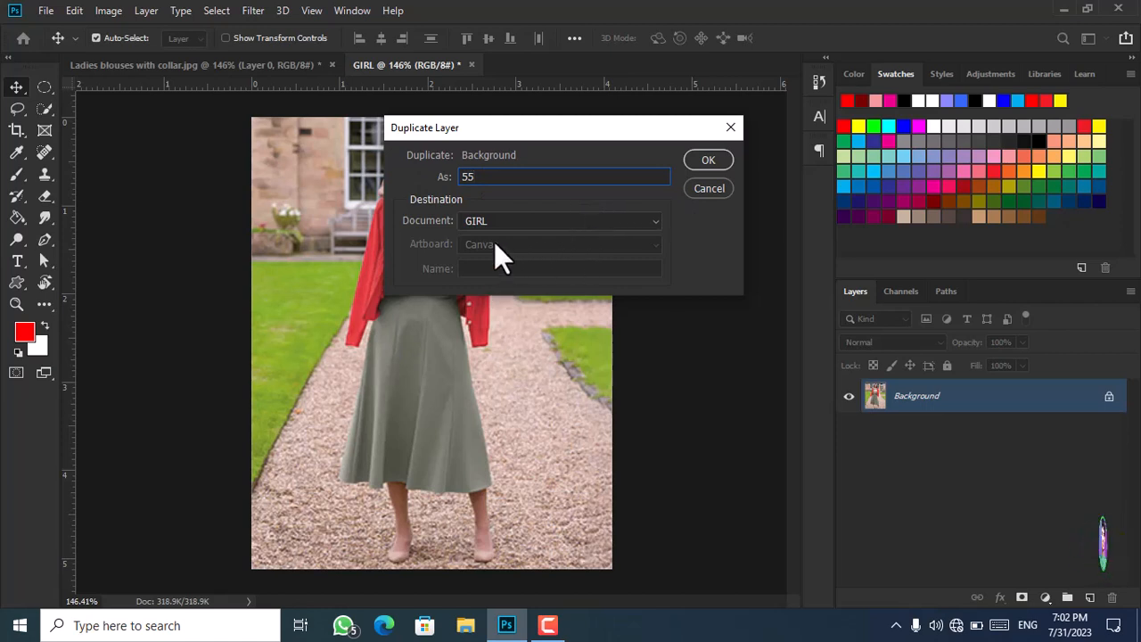
click(594, 221)
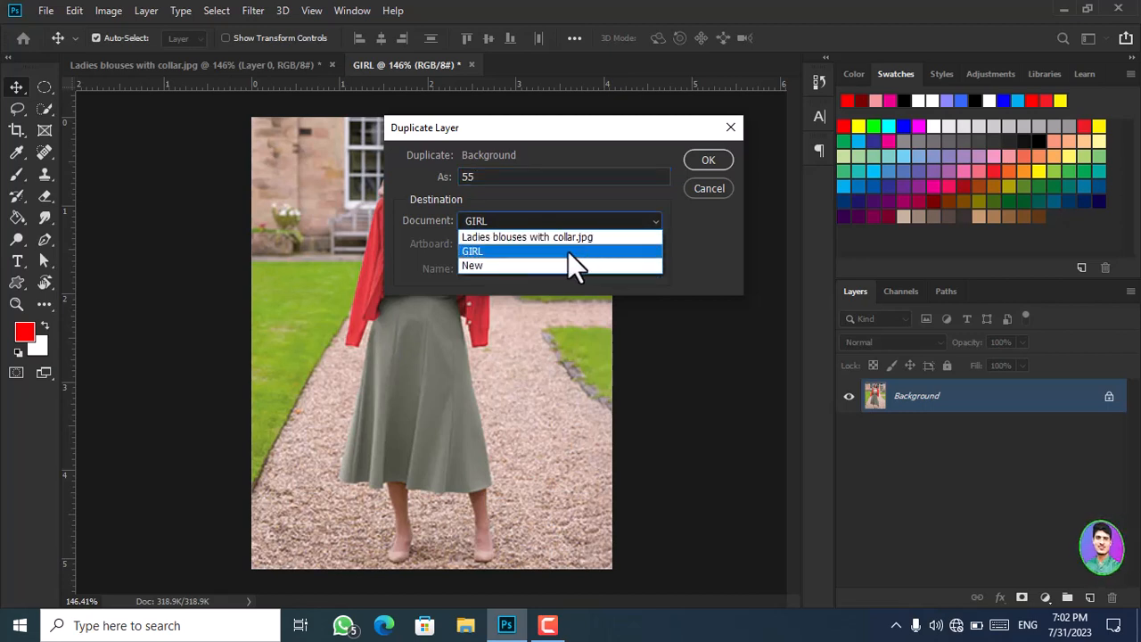
click(563, 249)
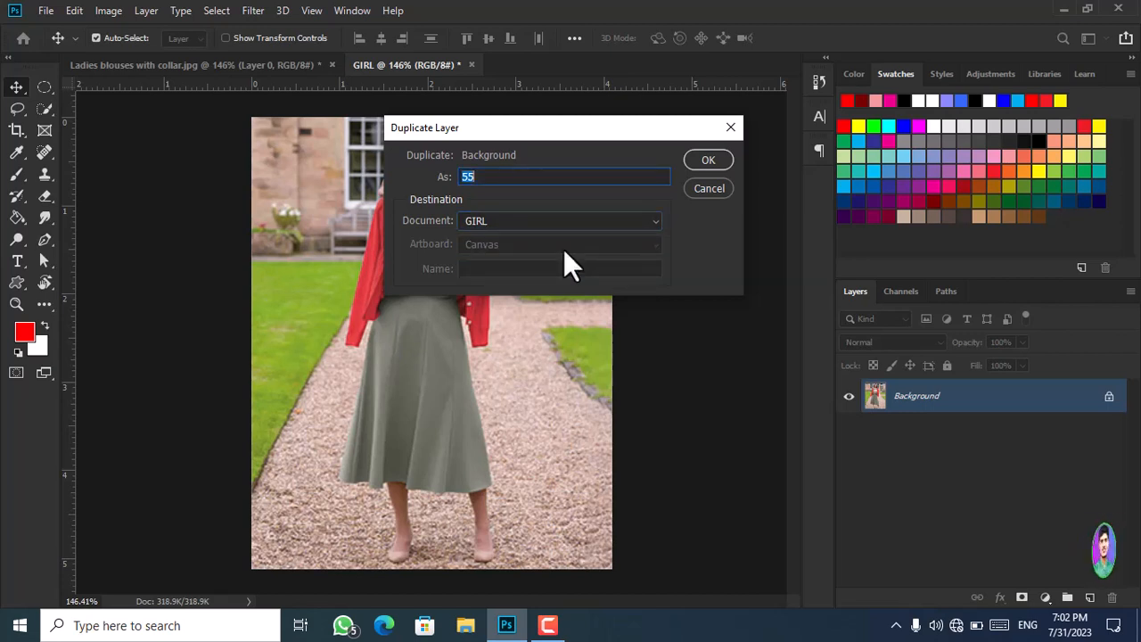
click(714, 163)
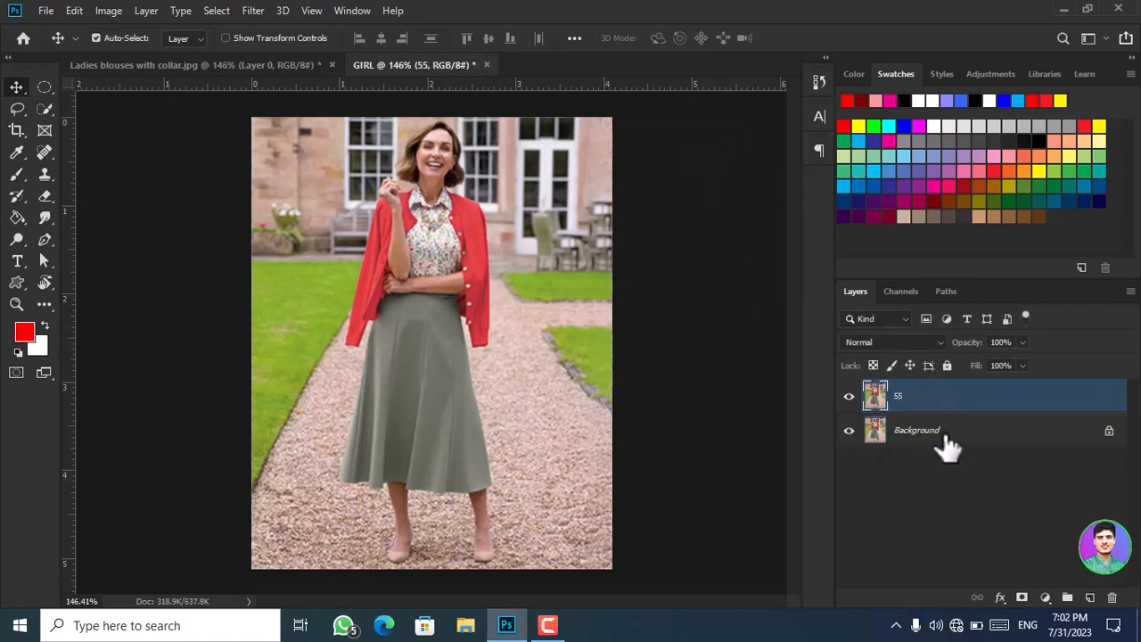
Step: Compare the GIRL document with the original blouse photo, then delete the 55 layer
click(272, 66)
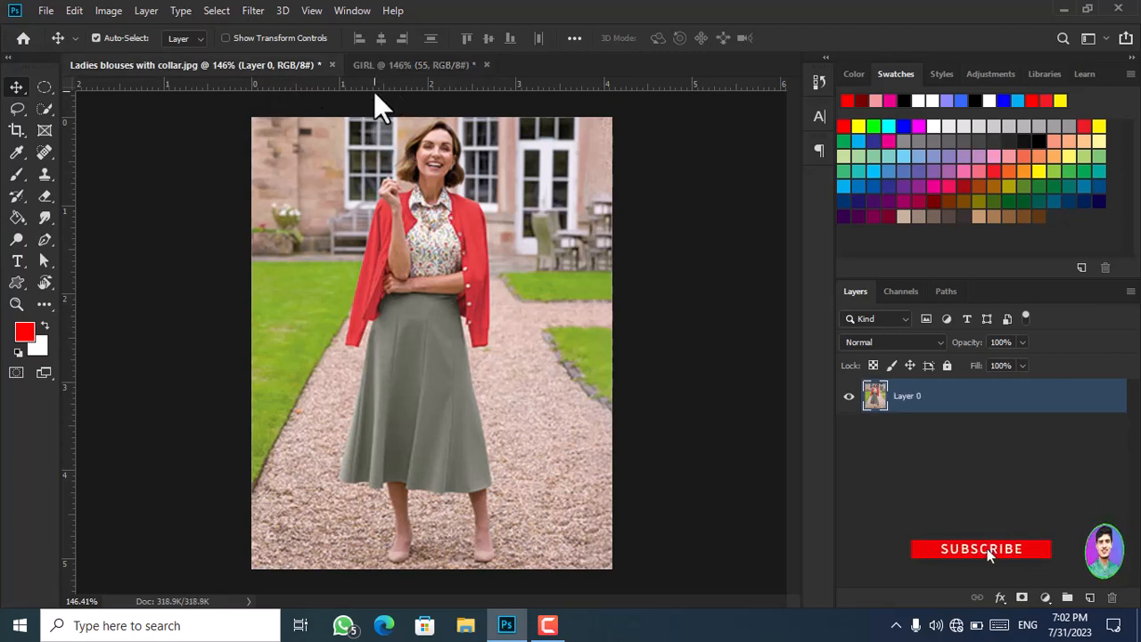
click(401, 65)
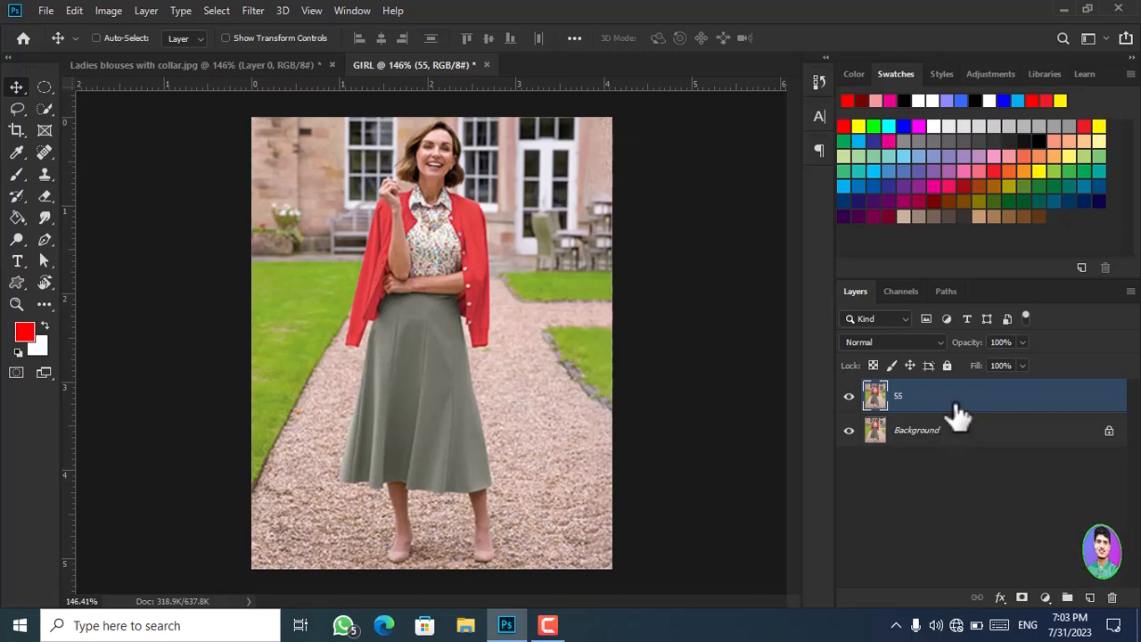
key(Delete)
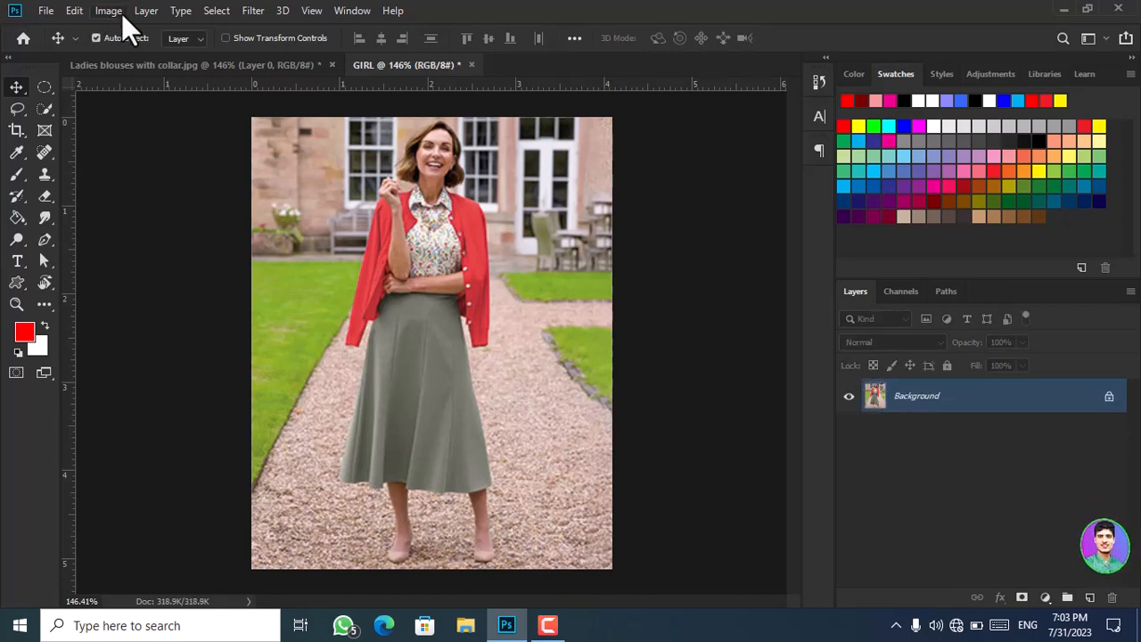
Step: Make two quick copies of the photo above the Background layer in the GIRL document
click(134, 9)
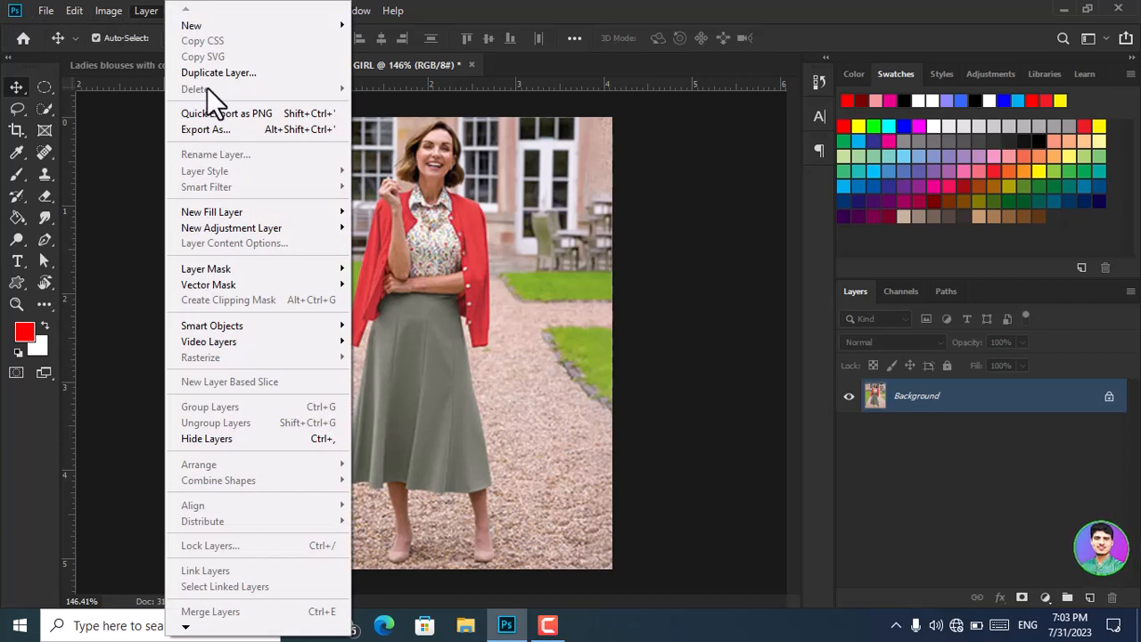
click(788, 288)
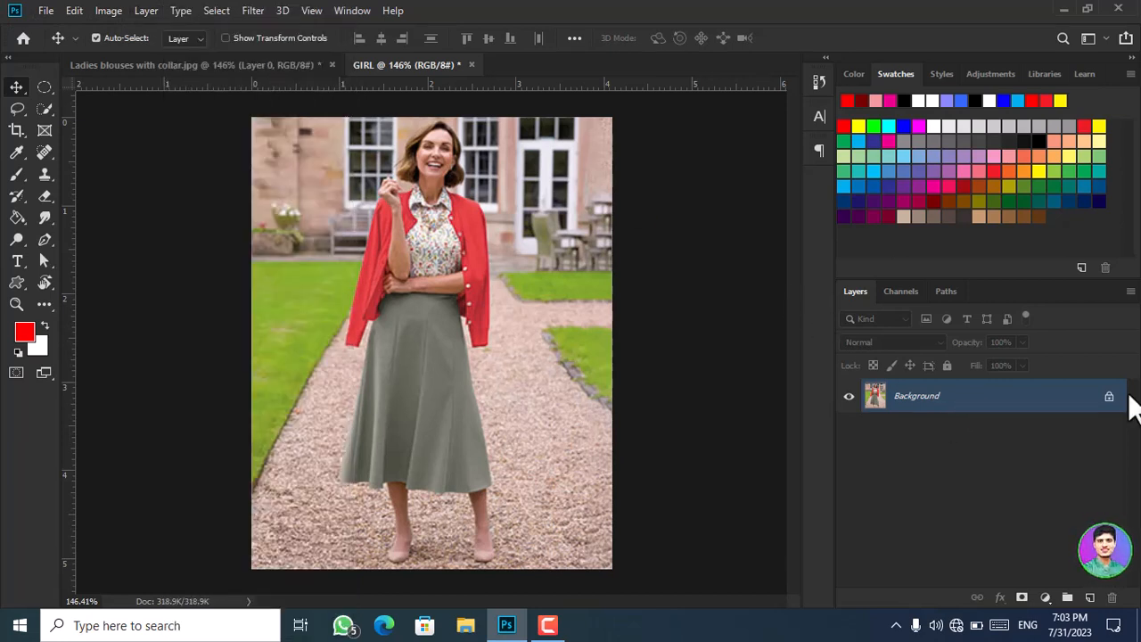
key(ctrl+j)
key(ctrl+j)
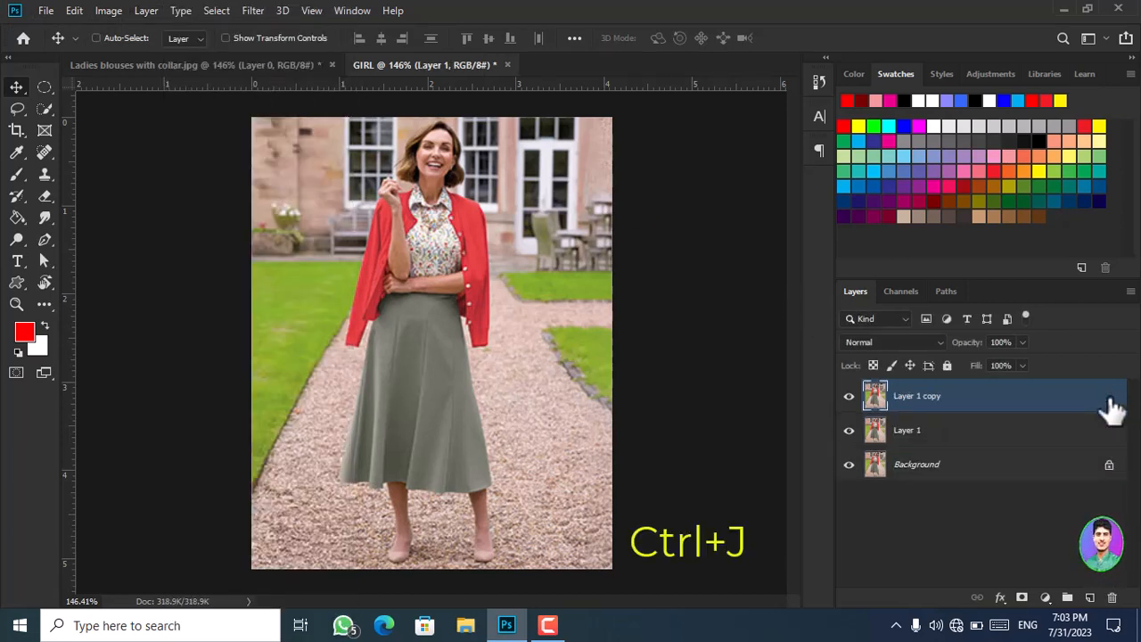
Step: Delete the topmost copy, Layer 1 copy, and confirm the deletion
click(153, 9)
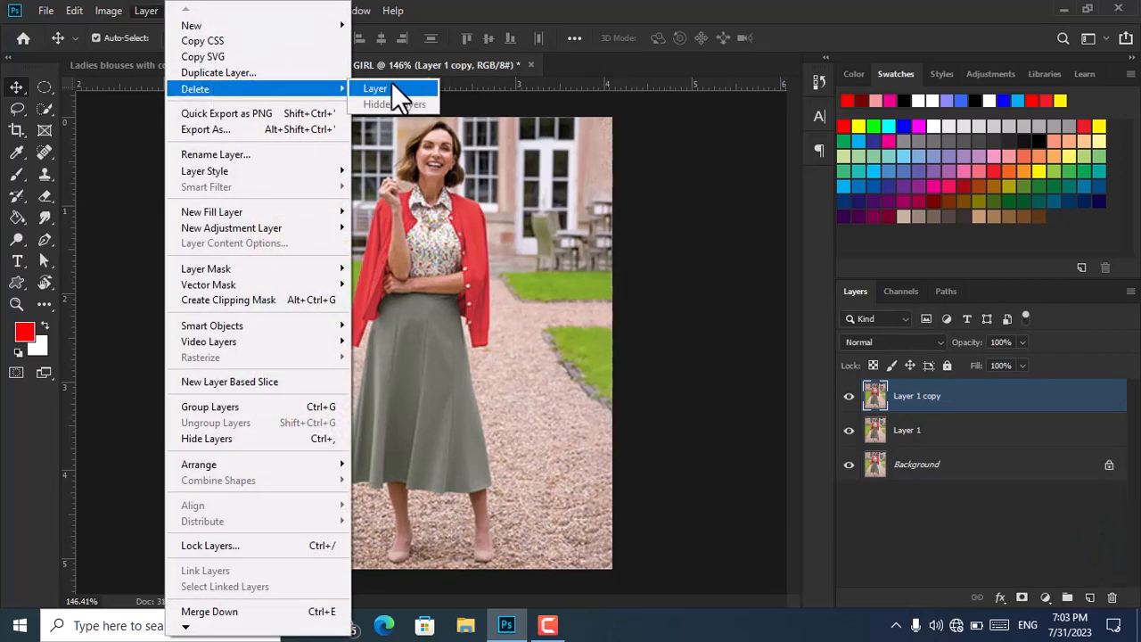
click(375, 88)
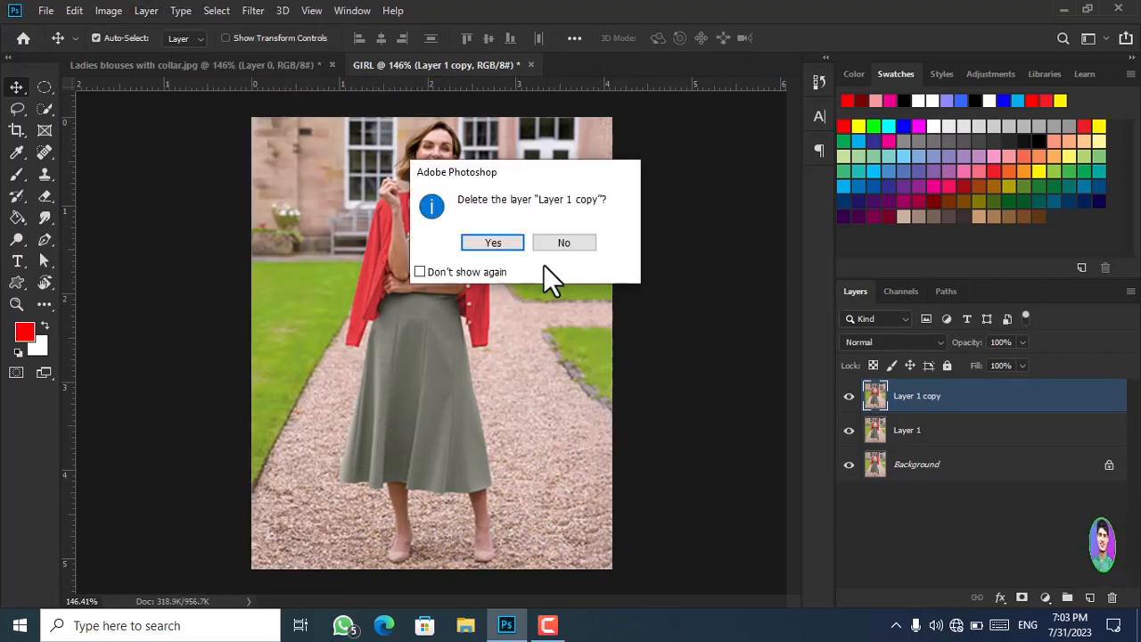
click(500, 244)
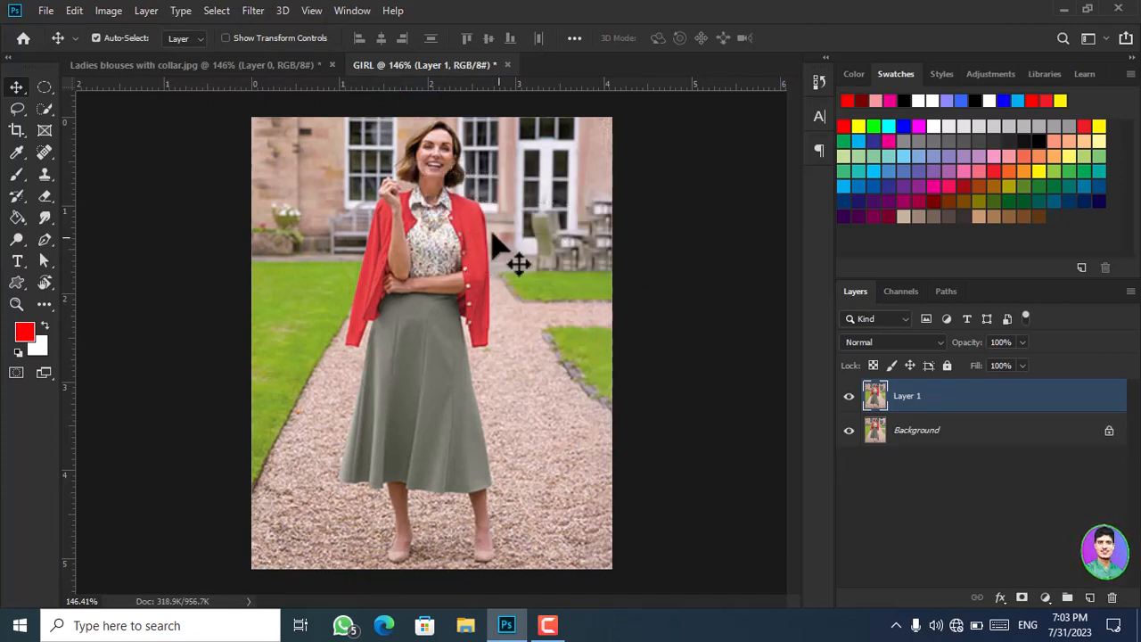
Step: Quick-export Layer 1 as a PNG to the Desktop under the file name GIRL
click(116, 12)
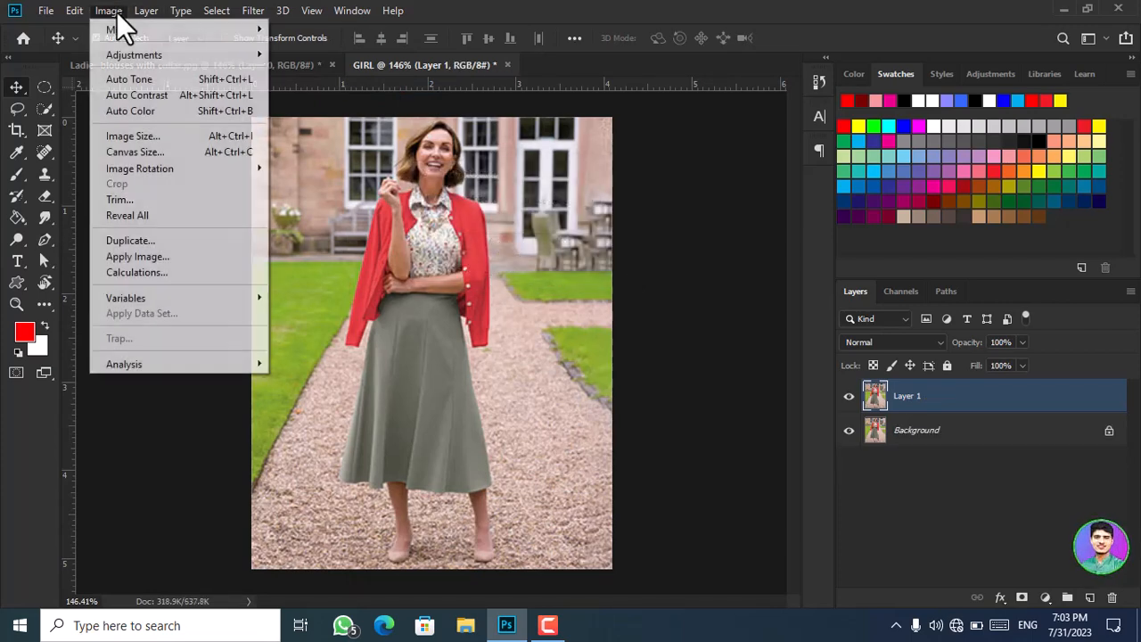
click(133, 11)
click(151, 7)
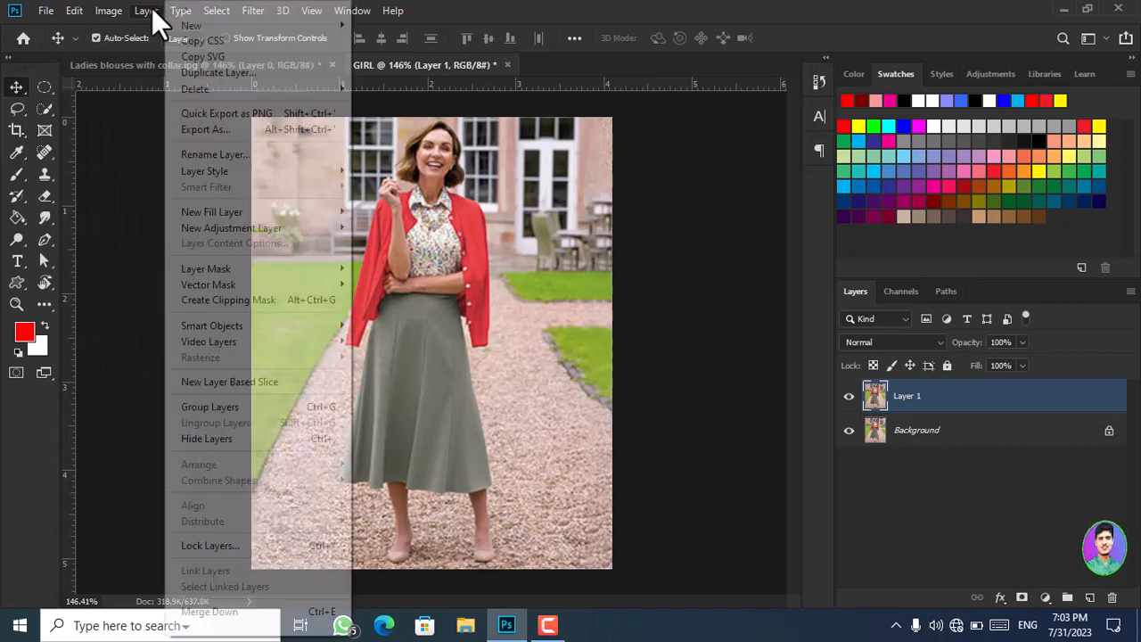
mouse_move(247, 90)
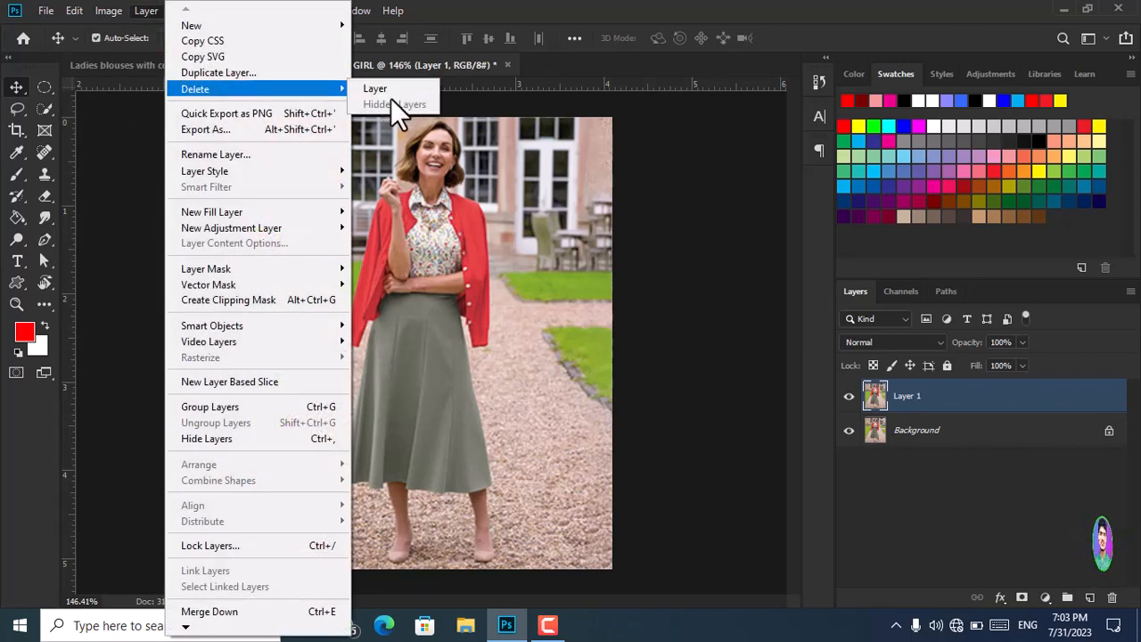
click(288, 116)
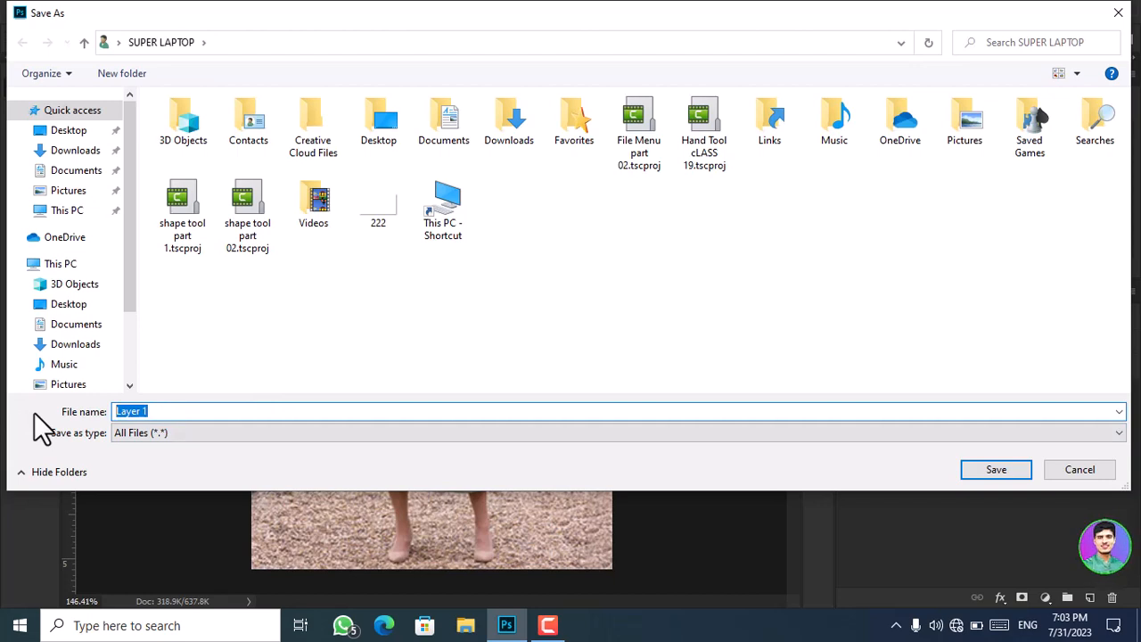
text(GIRL)
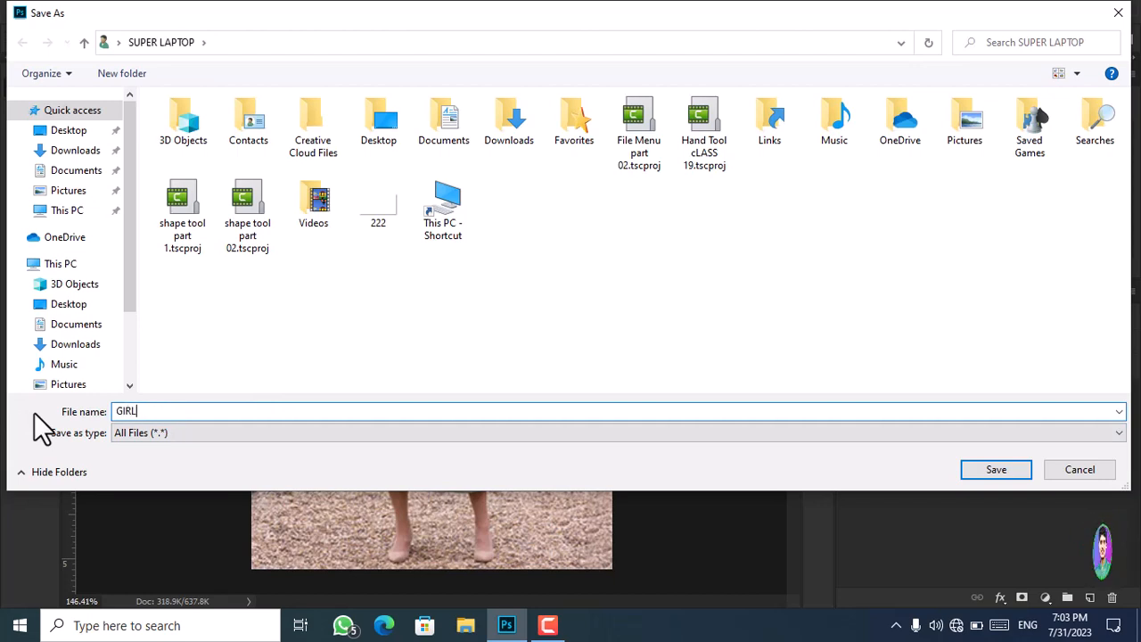
click(89, 305)
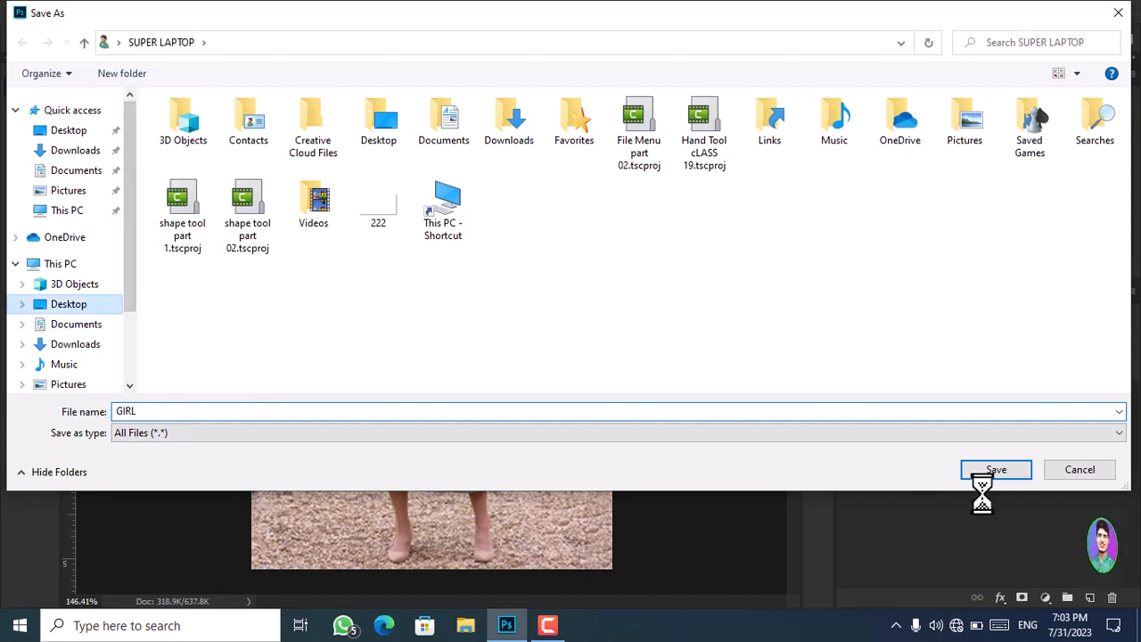
click(1020, 472)
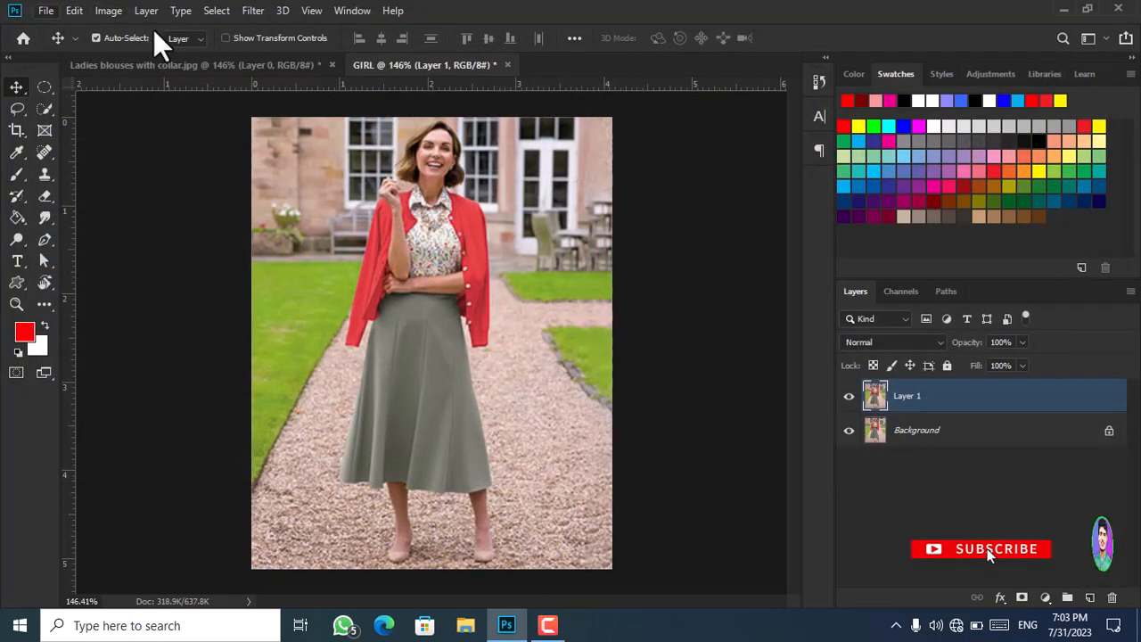
Step: Open the Export As settings for Layer 1 and choose PNG as the format
click(110, 10)
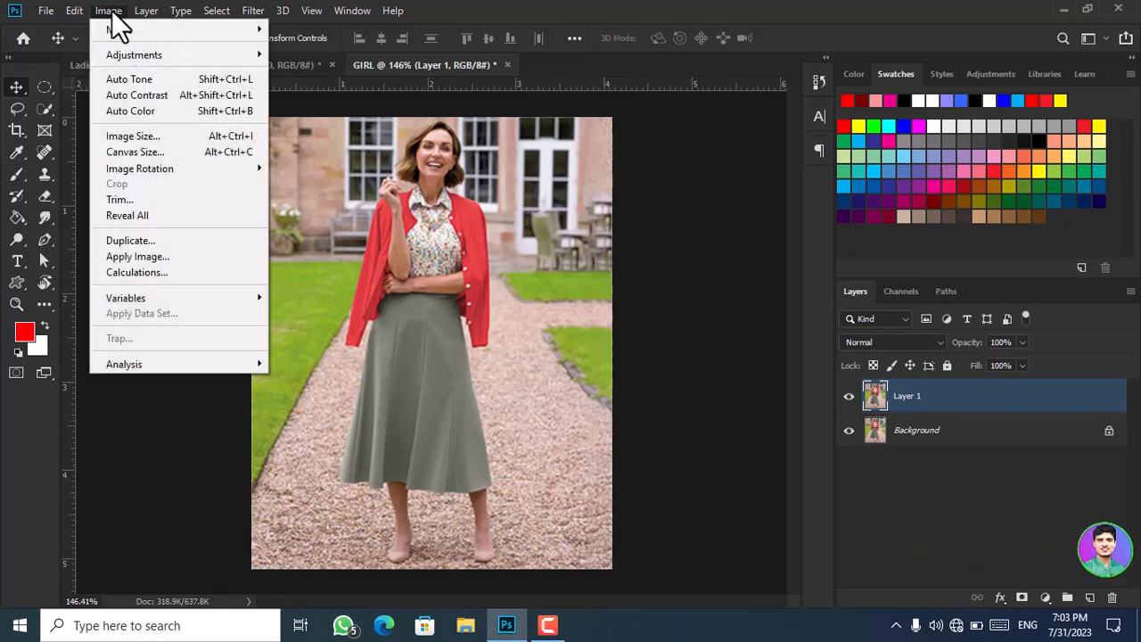
click(111, 10)
click(151, 10)
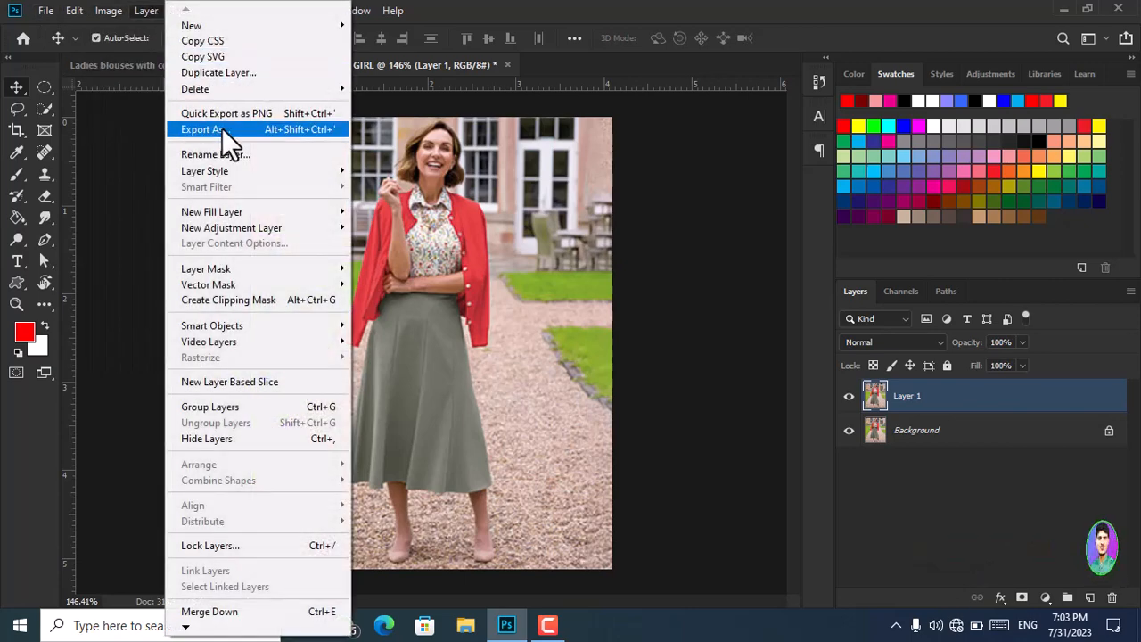
click(222, 128)
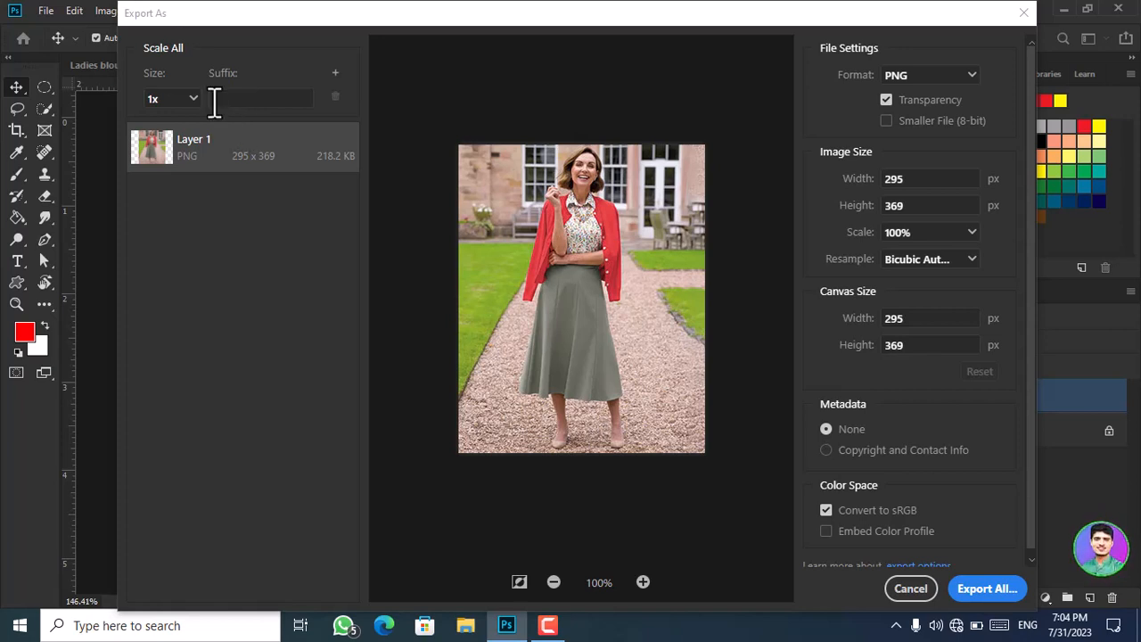
click(950, 79)
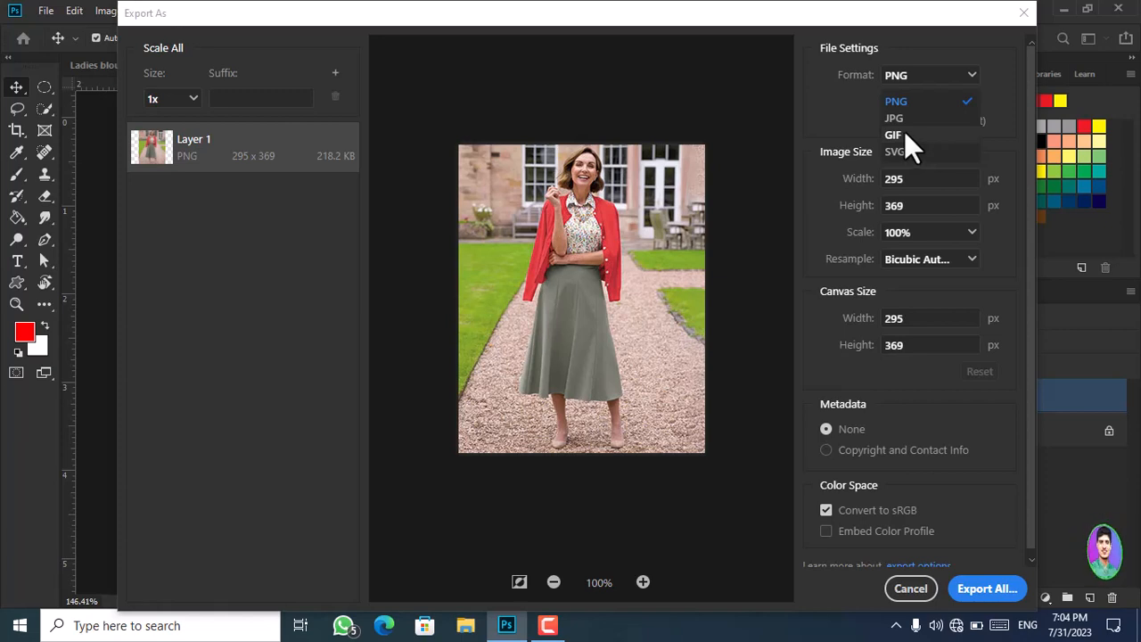
click(909, 99)
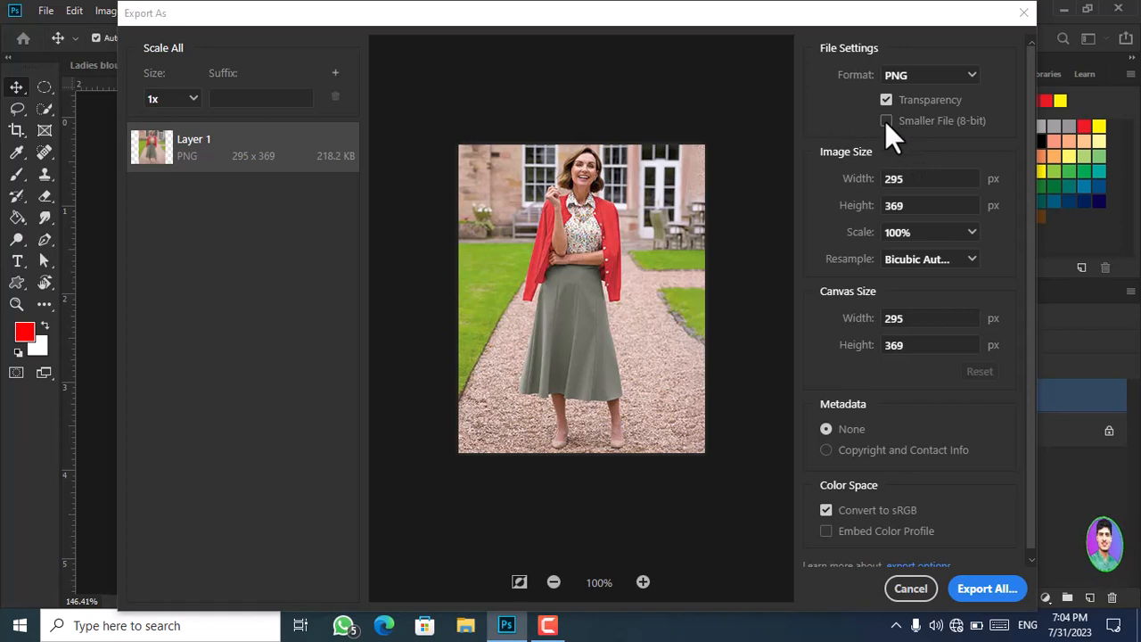
Step: Try the Smaller File (8-bit) option, turn it off again, and set the export scale to 50%
click(885, 121)
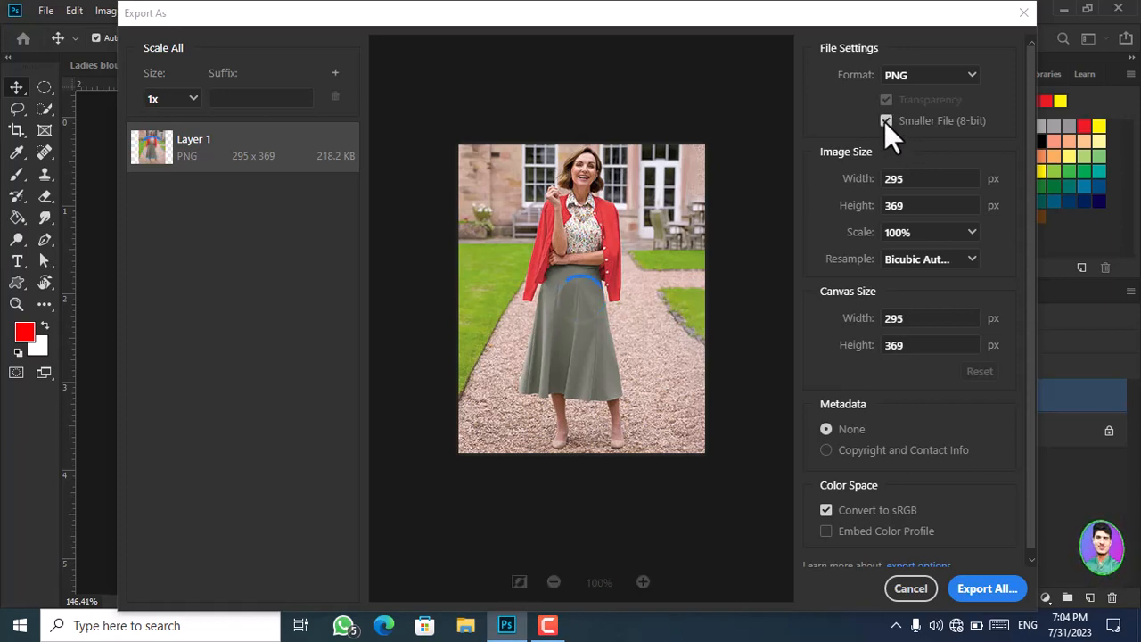
click(885, 122)
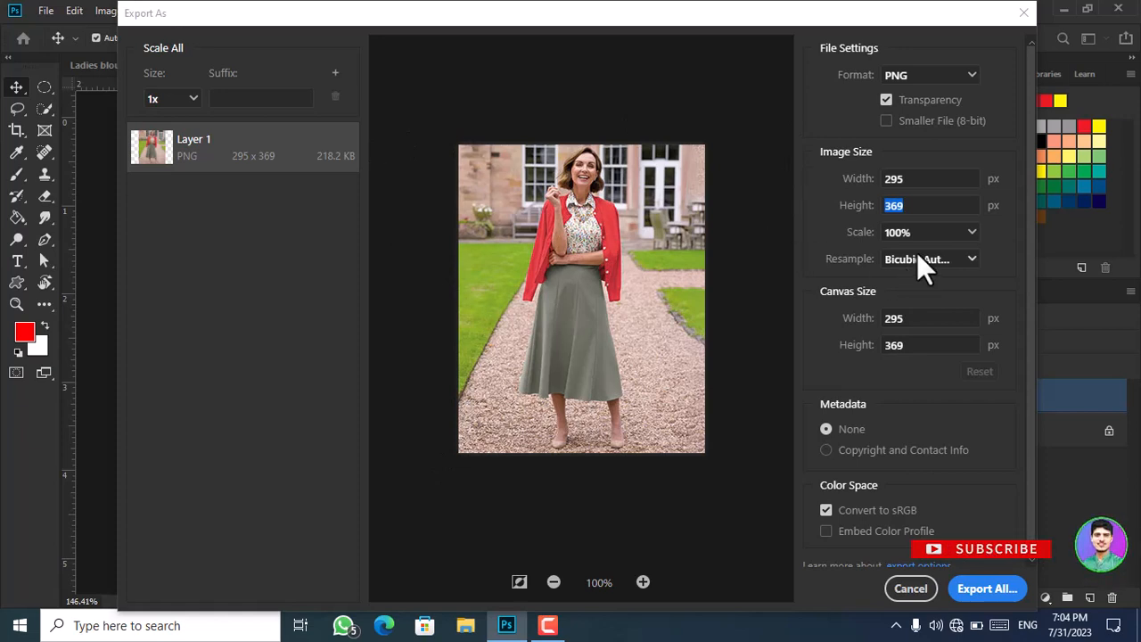
click(975, 235)
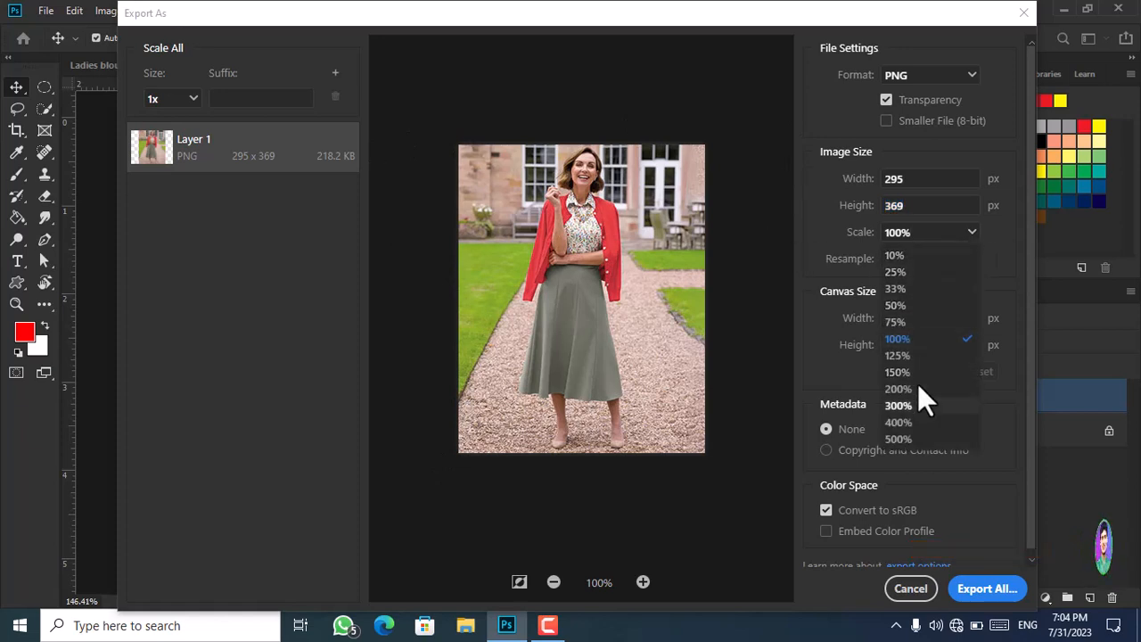
click(920, 306)
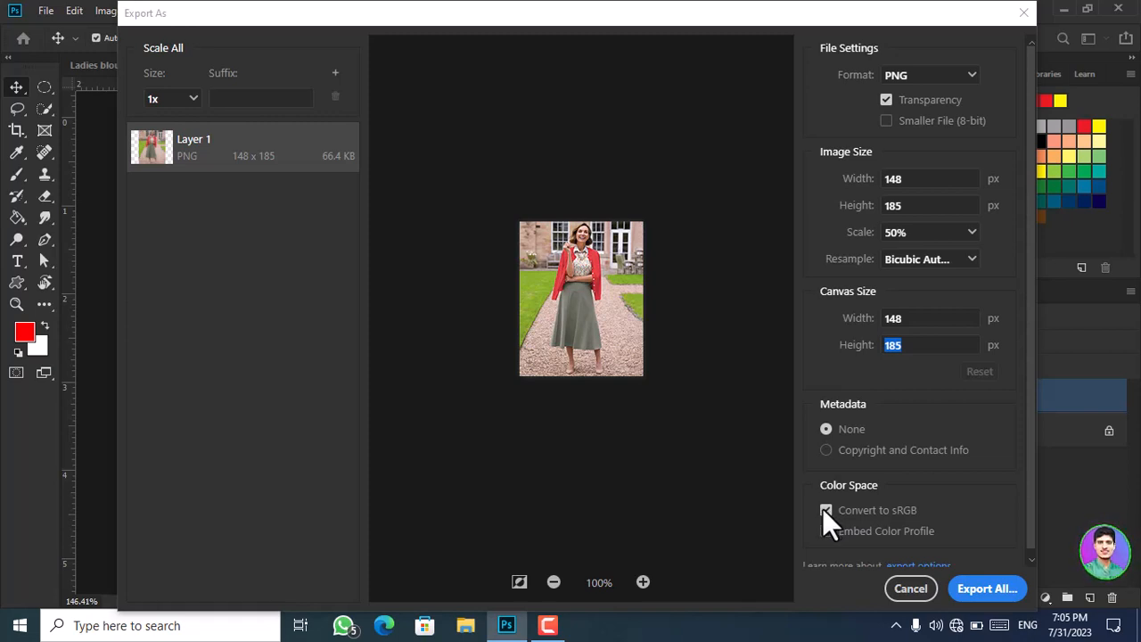
Step: Export Layer 1 with the current settings to the Desktop under the file name 66
scroll(954, 528, down, 1)
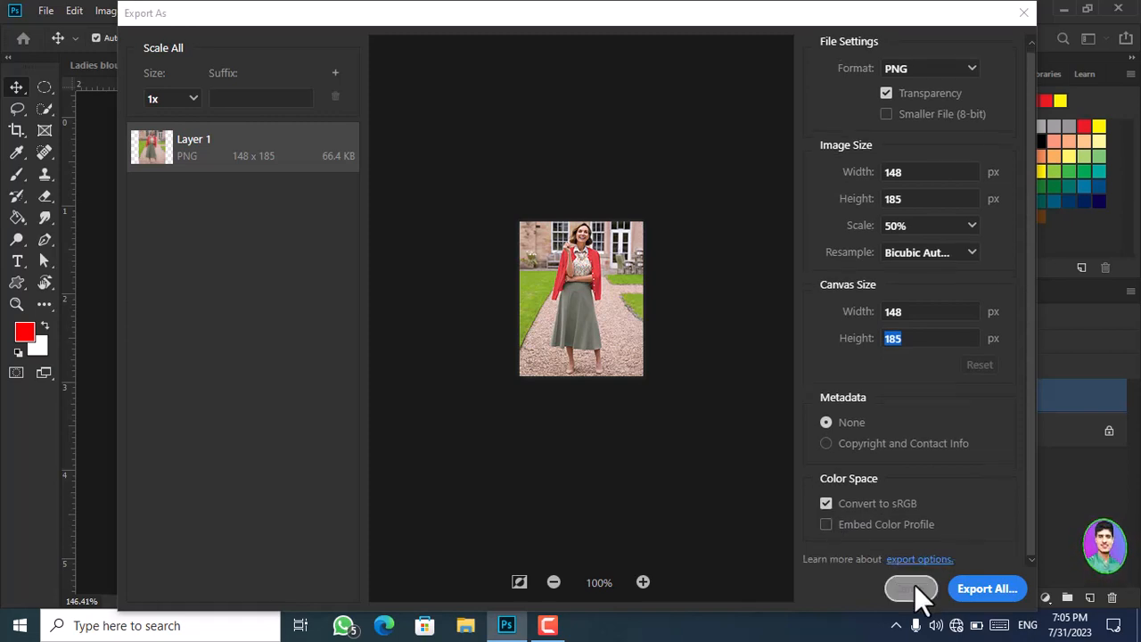
click(980, 588)
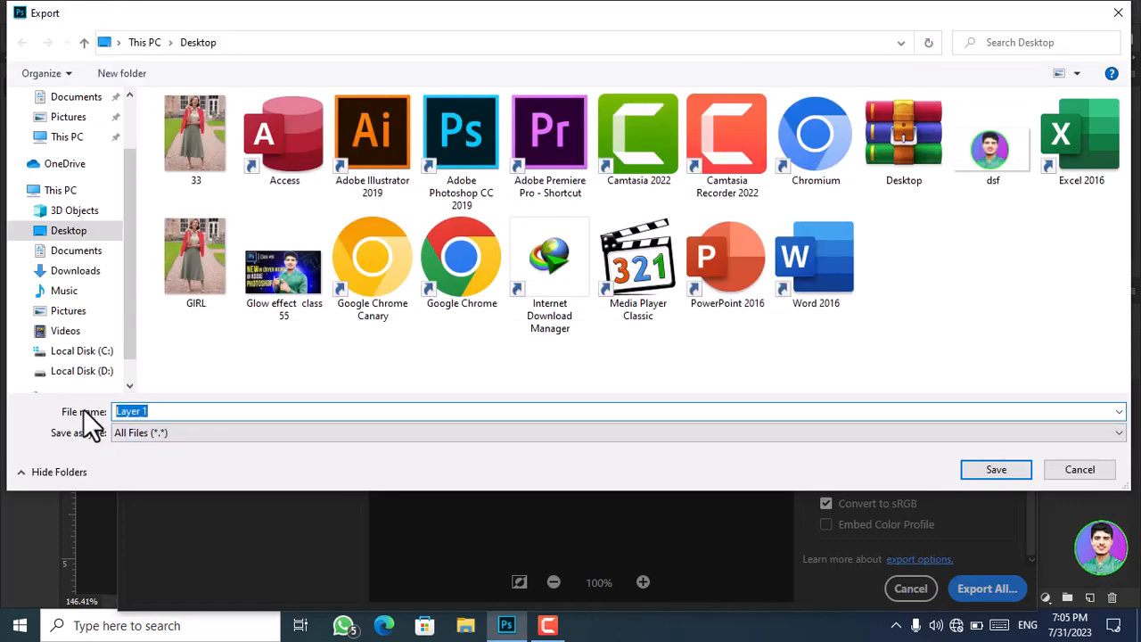
text(66)
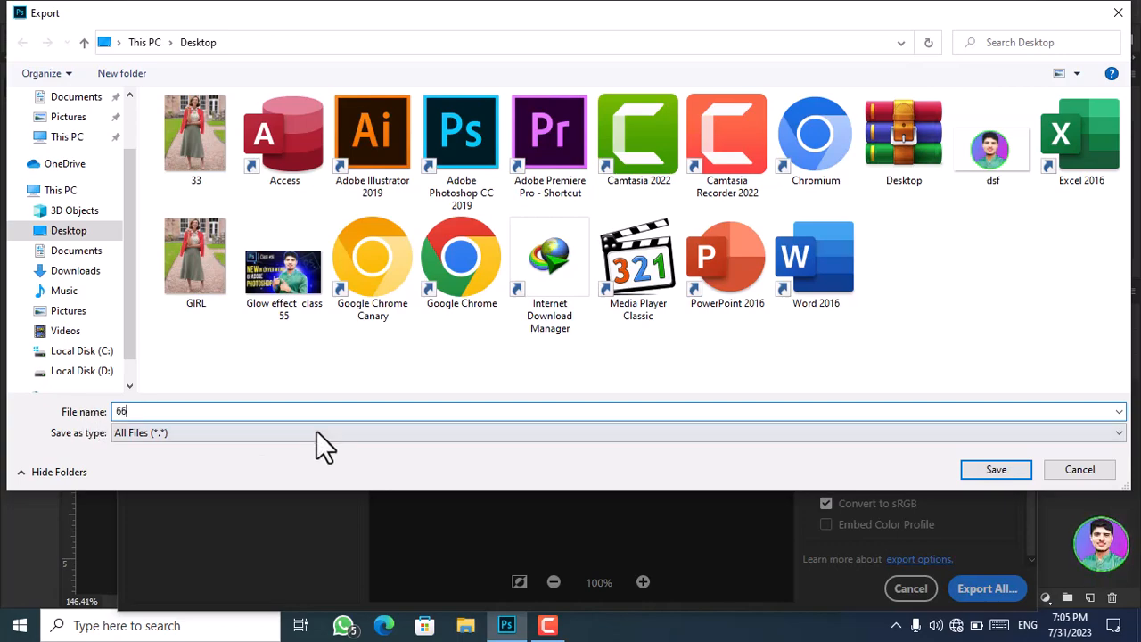
click(989, 472)
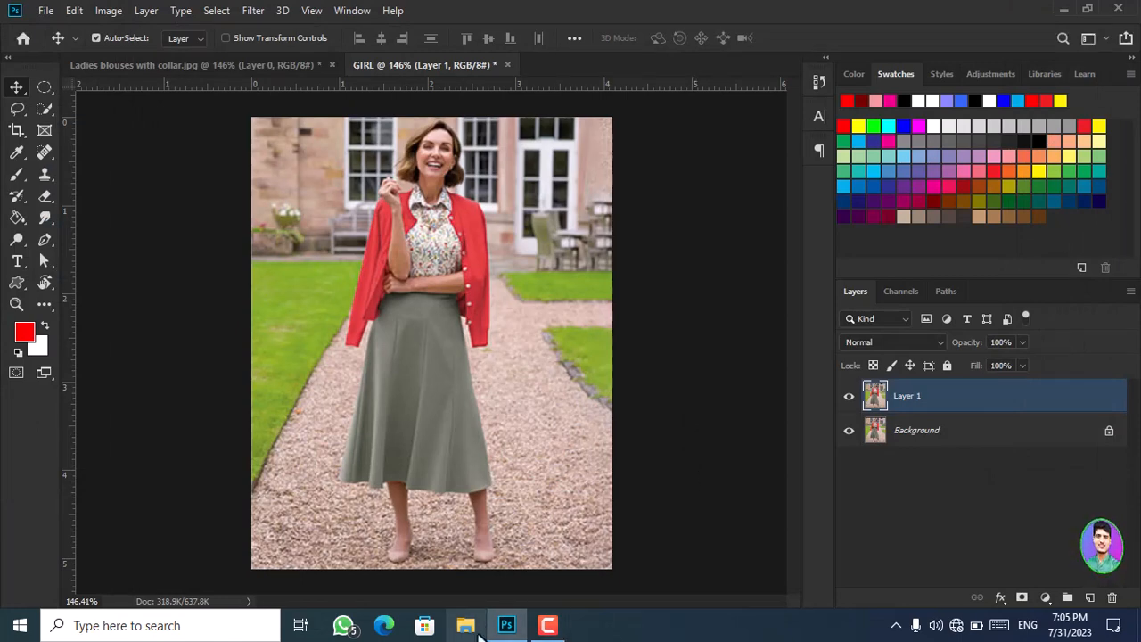
Step: Open the exported image 66 from the Desktop
click(49, 7)
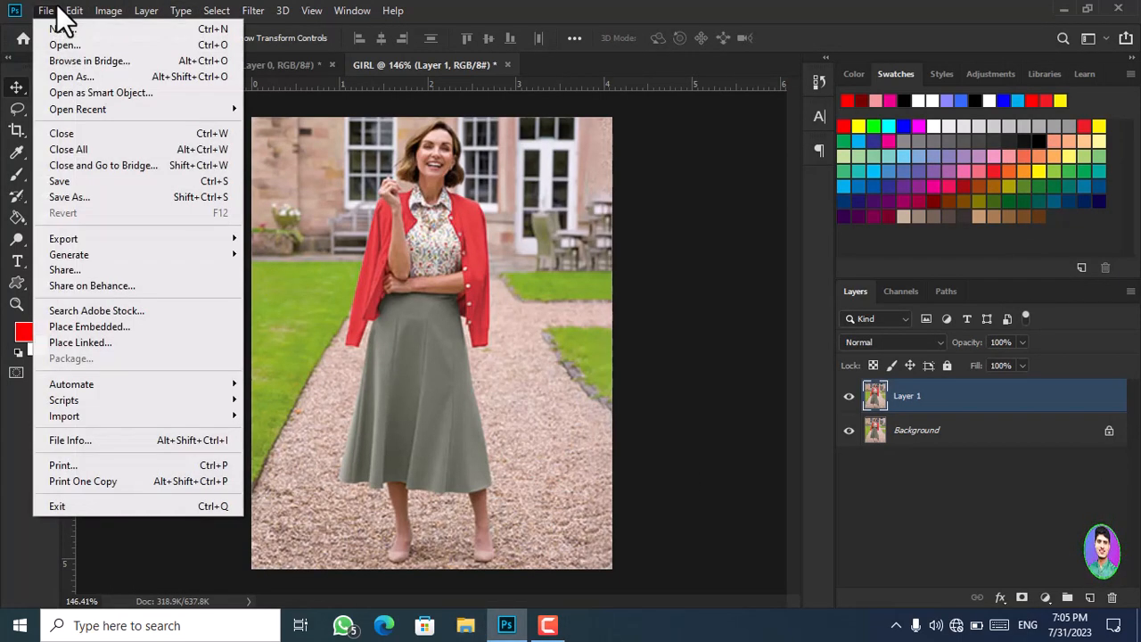
click(48, 5)
click(48, 5)
click(94, 44)
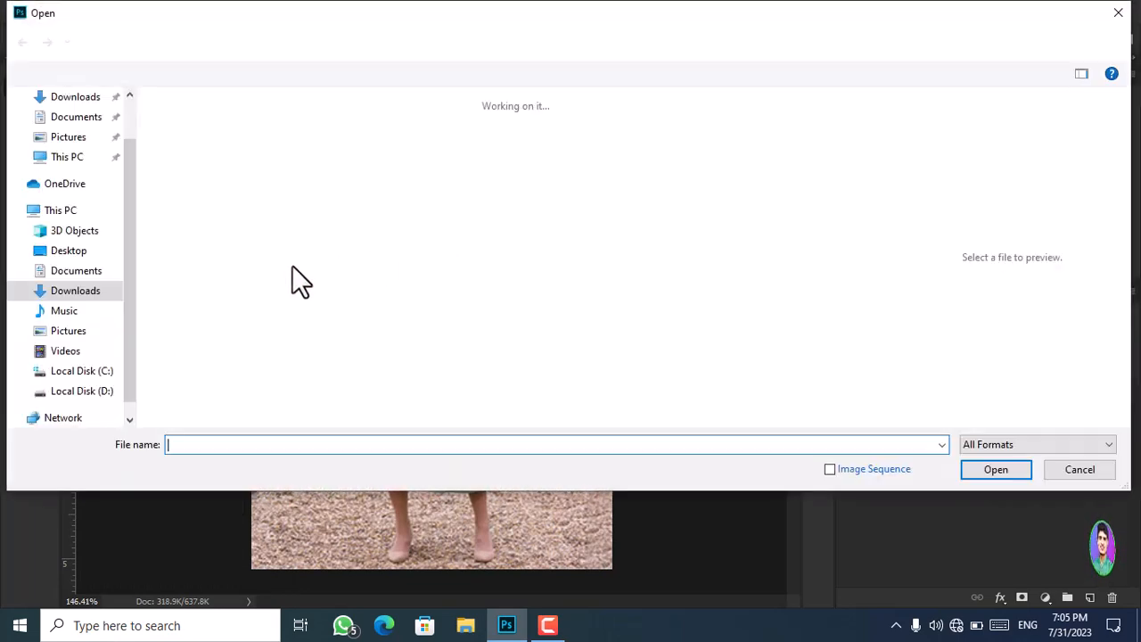
click(74, 250)
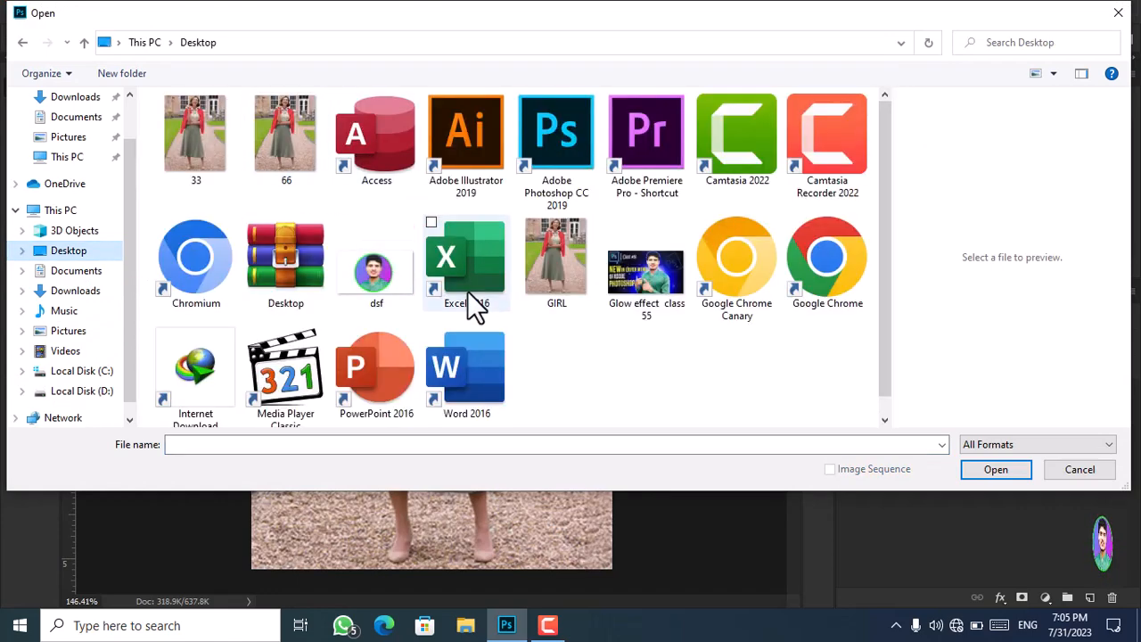
scroll(463, 289, down, 1)
click(290, 154)
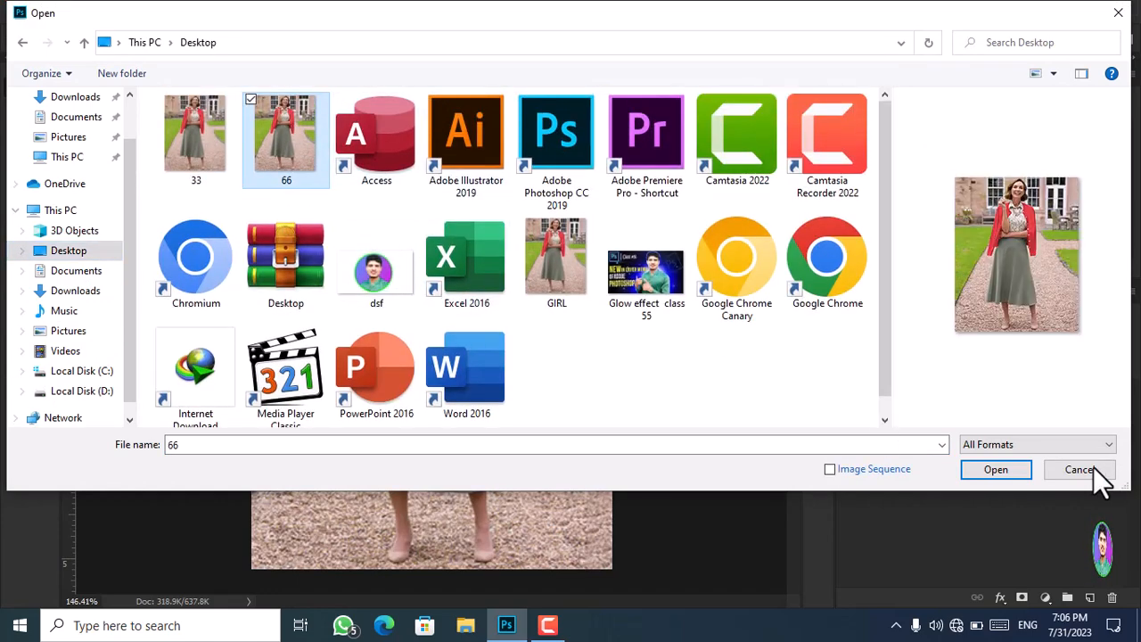
click(1015, 466)
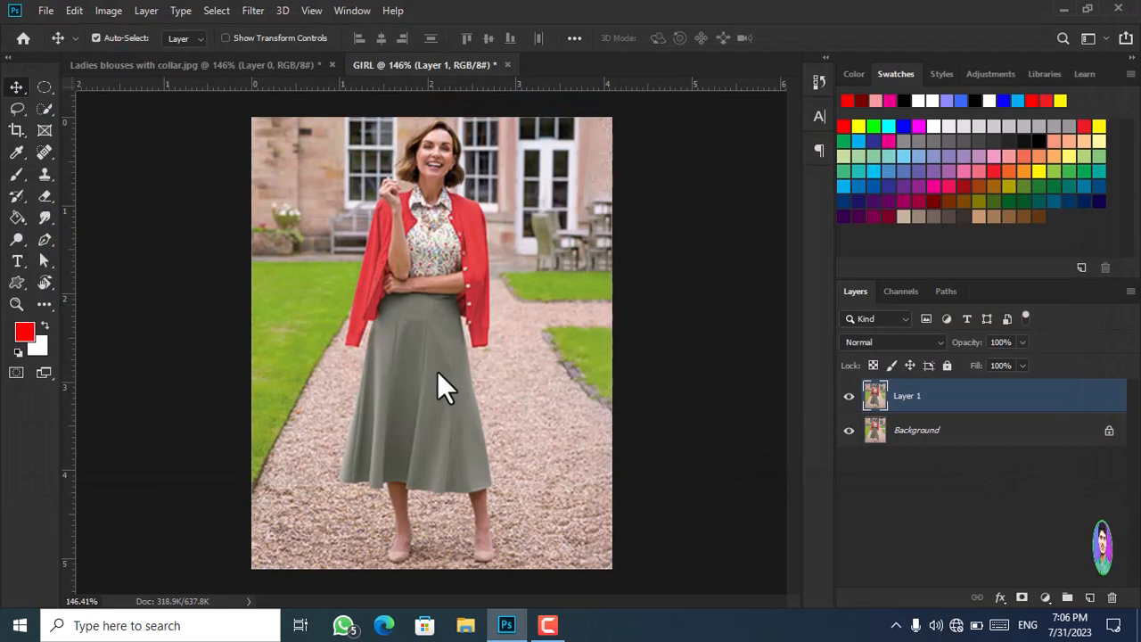